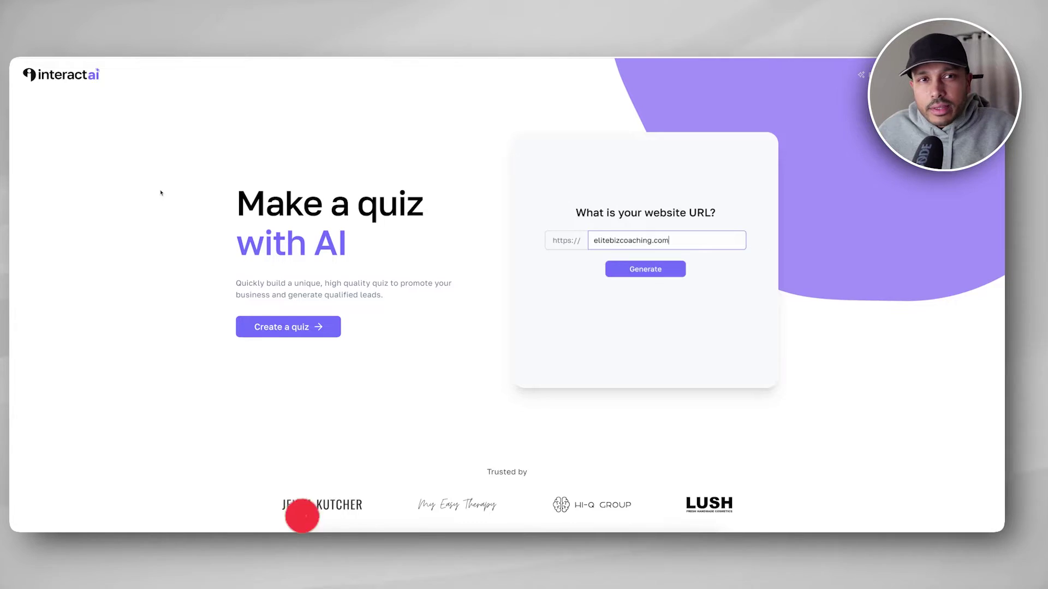
- Begin a new AI-generated quiz and reach the 'idea in mind' question
{"action": "key", "text": "Return"}
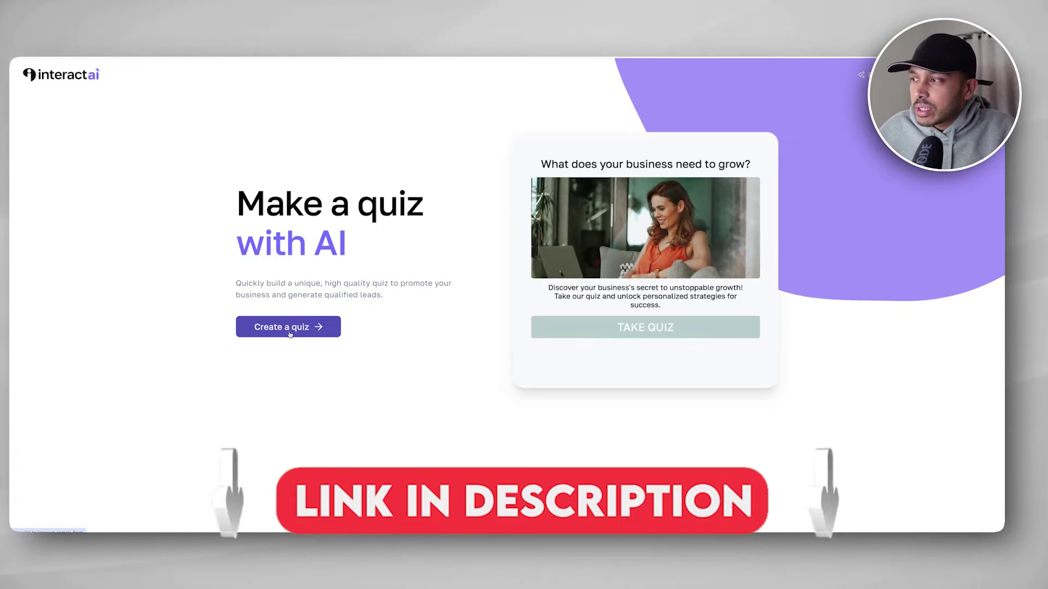
{"action": "left_click", "coordinate": [720, 327]}
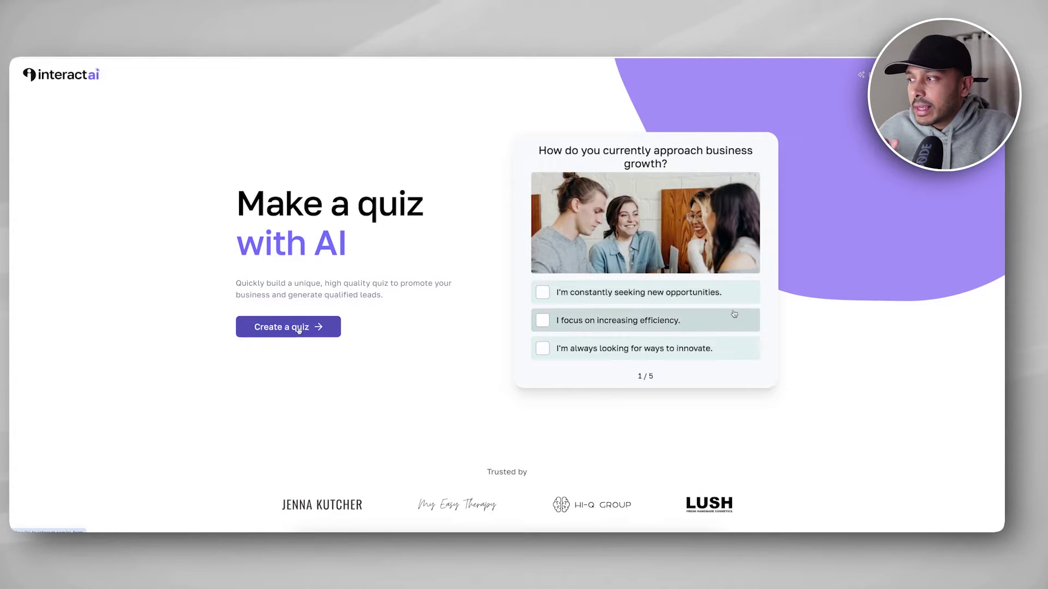
{"action": "left_click", "coordinate": [298, 329]}
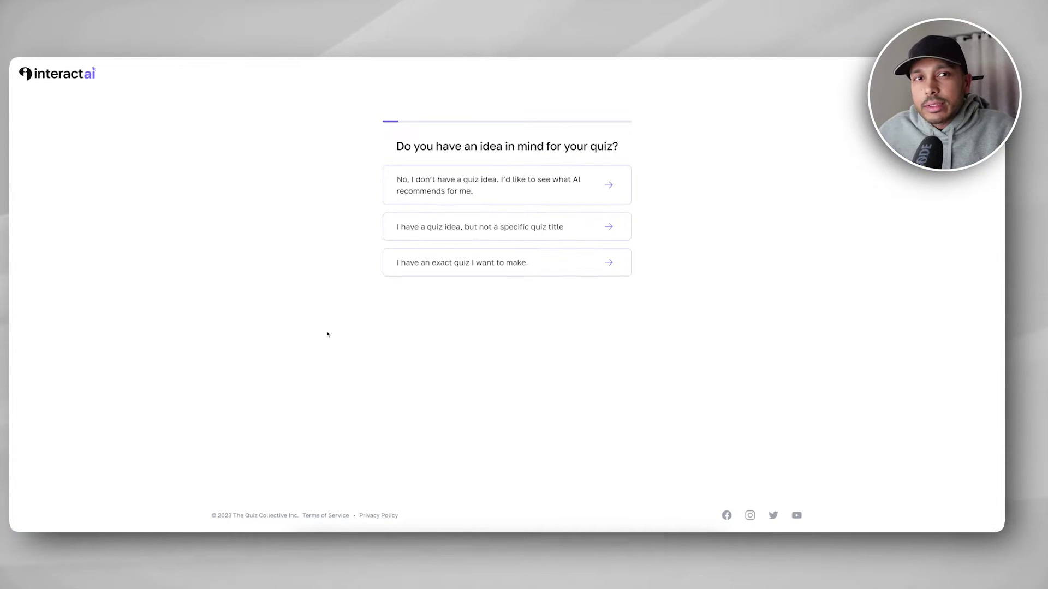
{"action": "left_click", "coordinate": [469, 182]}
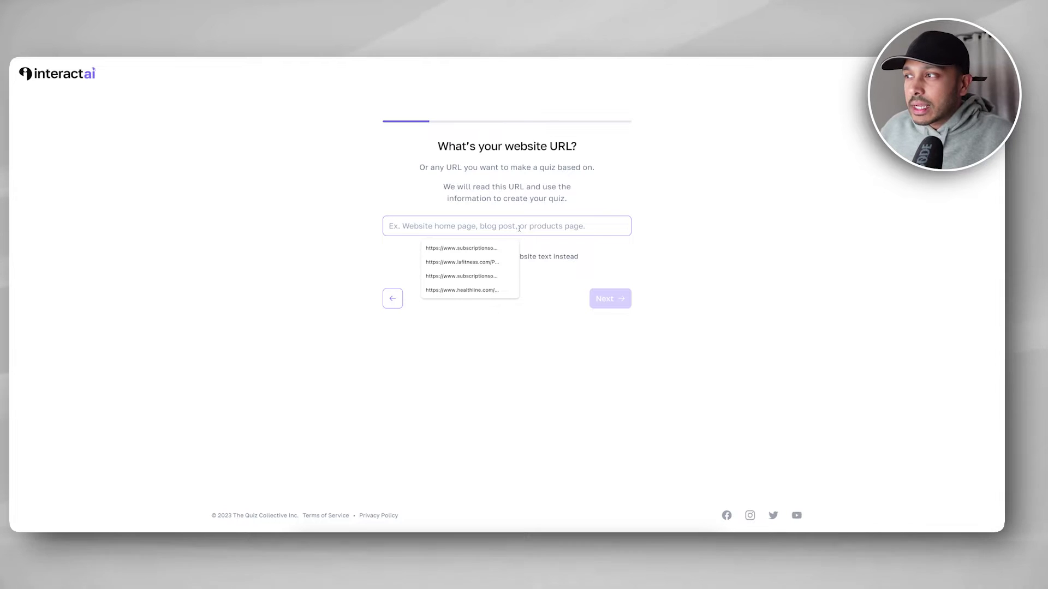
{"action": "type", "text": "https://solopreneurtools.io/"}
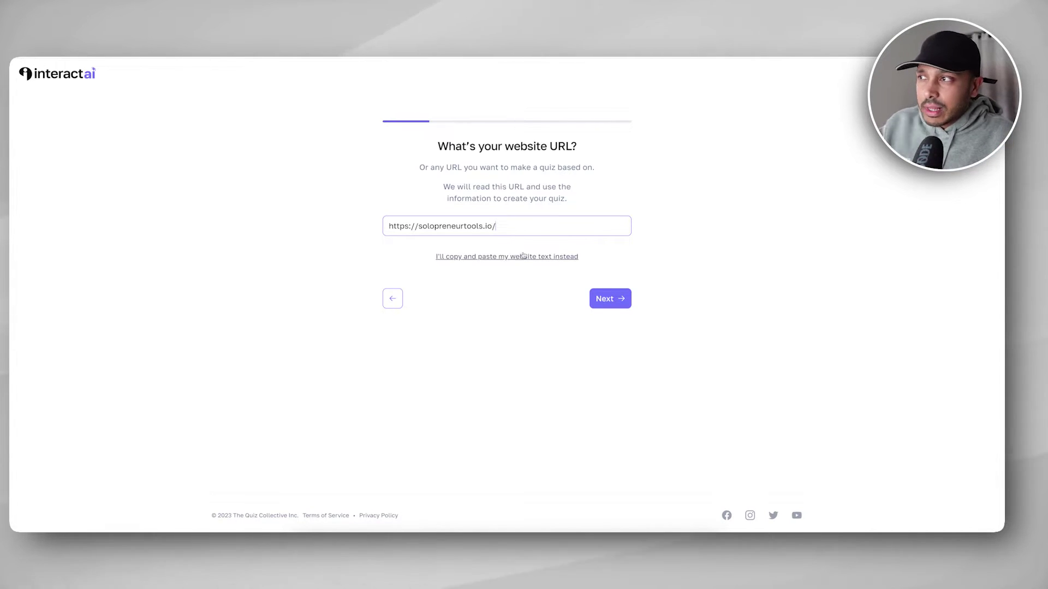
{"action": "left_click", "coordinate": [609, 299]}
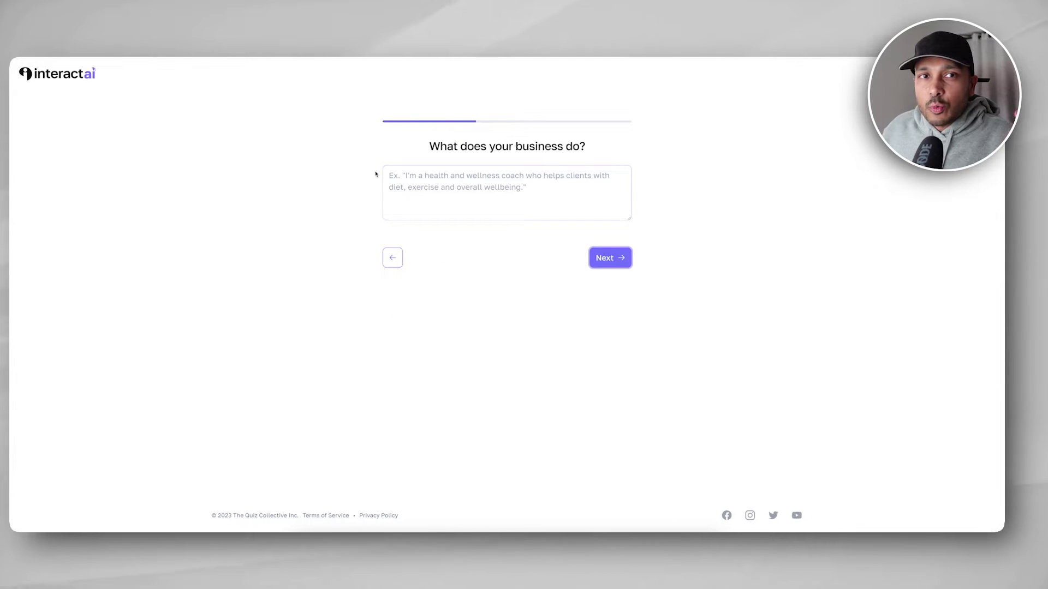
- Paste the business description and the customer problem: growing a business online with limited time and resources
{"action": "left_click", "coordinate": [400, 182]}
{"action": "type", "text": "I show entrepreneurs how to leverage the best tools so that they can automate and grow their businesses online."}
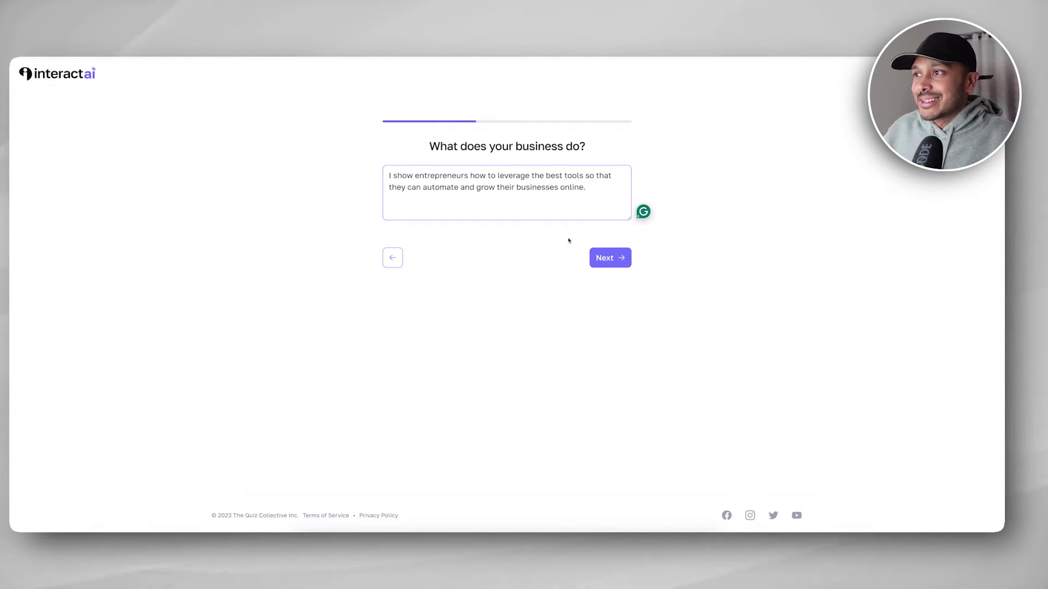
{"action": "left_click", "coordinate": [606, 259]}
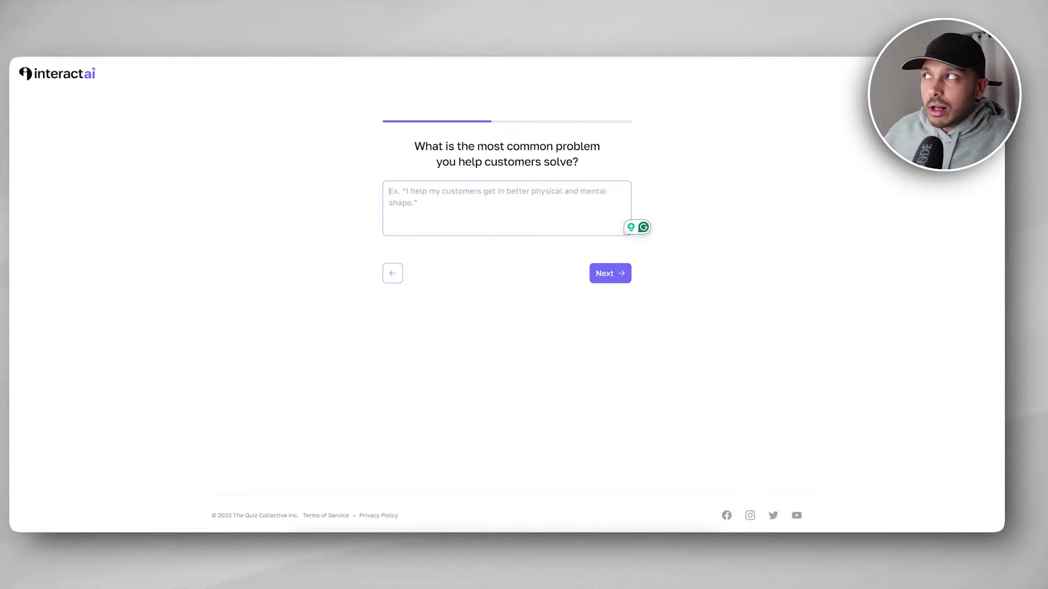
{"action": "type", "text": "how to start and grow a business online with limited time and resources"}
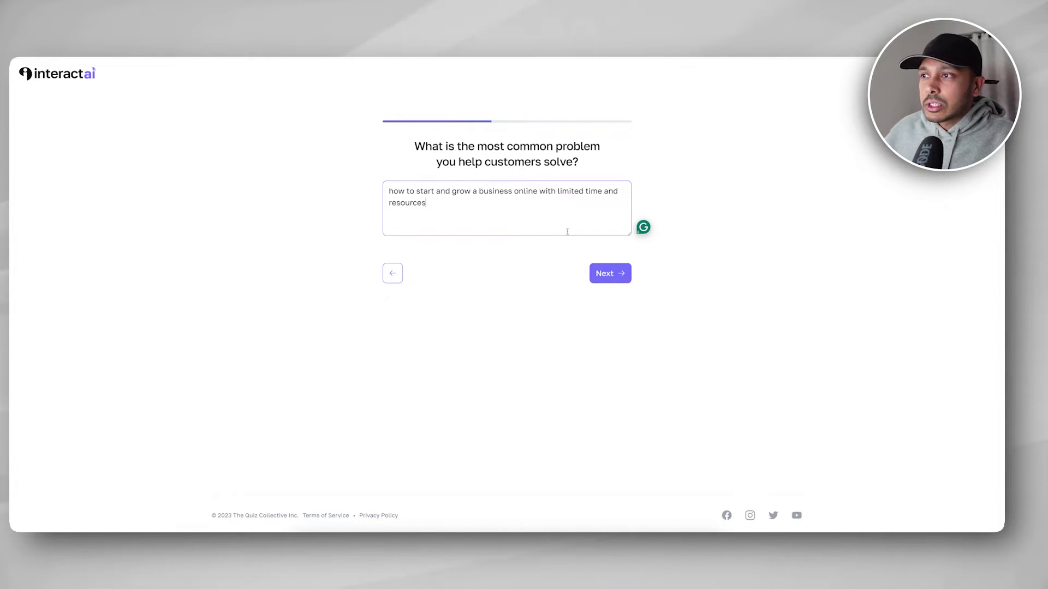
- Choose the marketing-automation time-crunch title, let AI pick the type, keep 5 questions, skip topics
{"action": "left_click", "coordinate": [607, 273]}
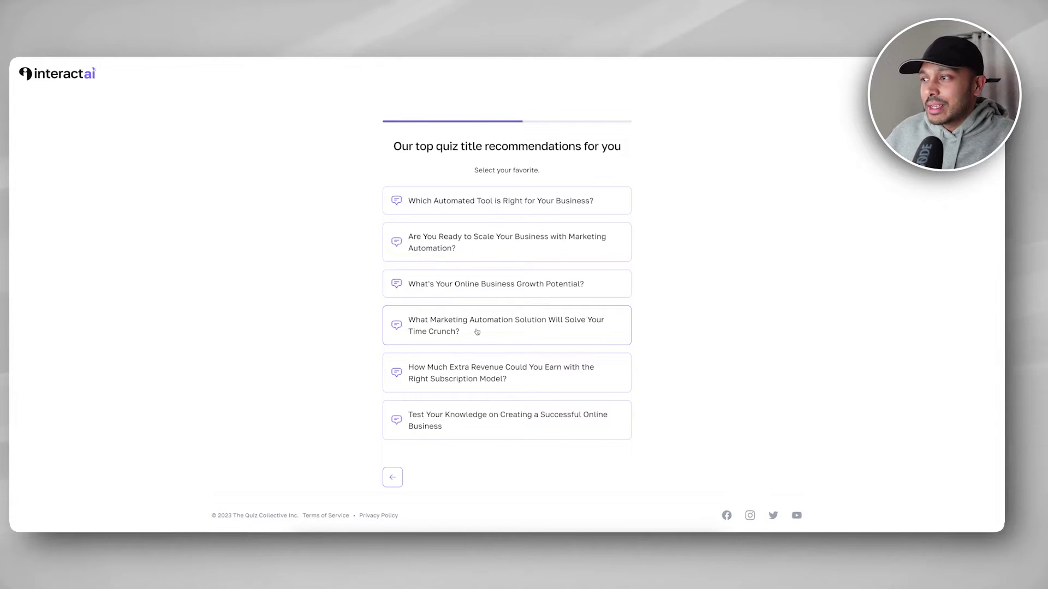
{"action": "left_click", "coordinate": [477, 331]}
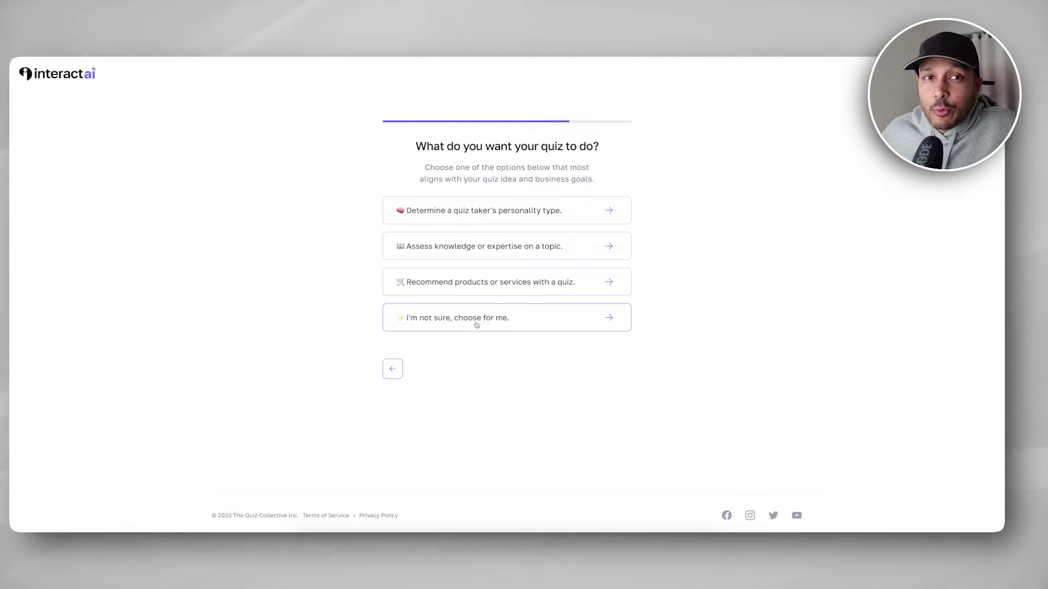
{"action": "left_click", "coordinate": [476, 325]}
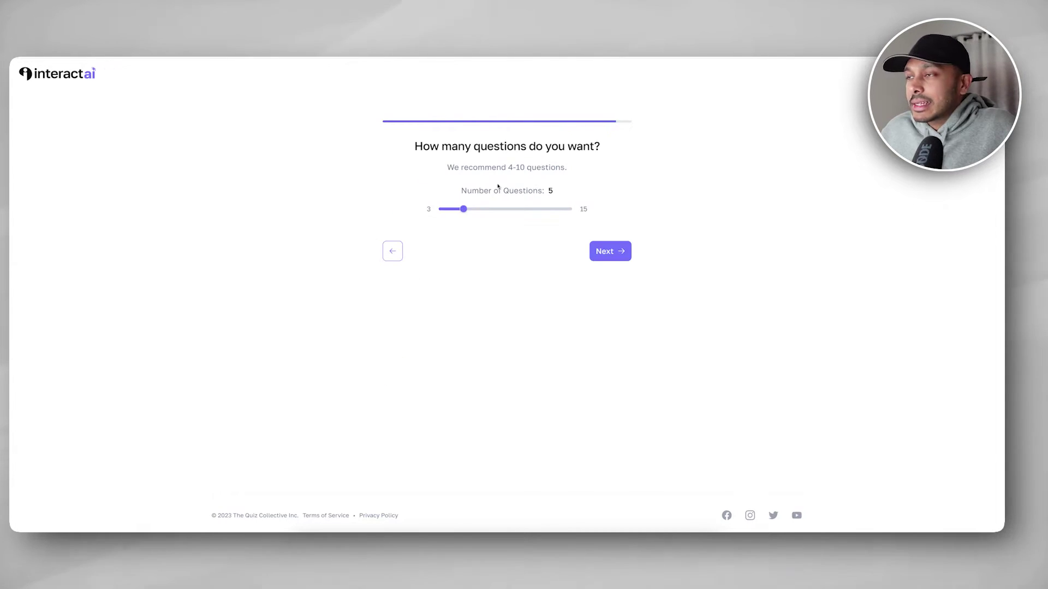
{"action": "left_click", "coordinate": [620, 257]}
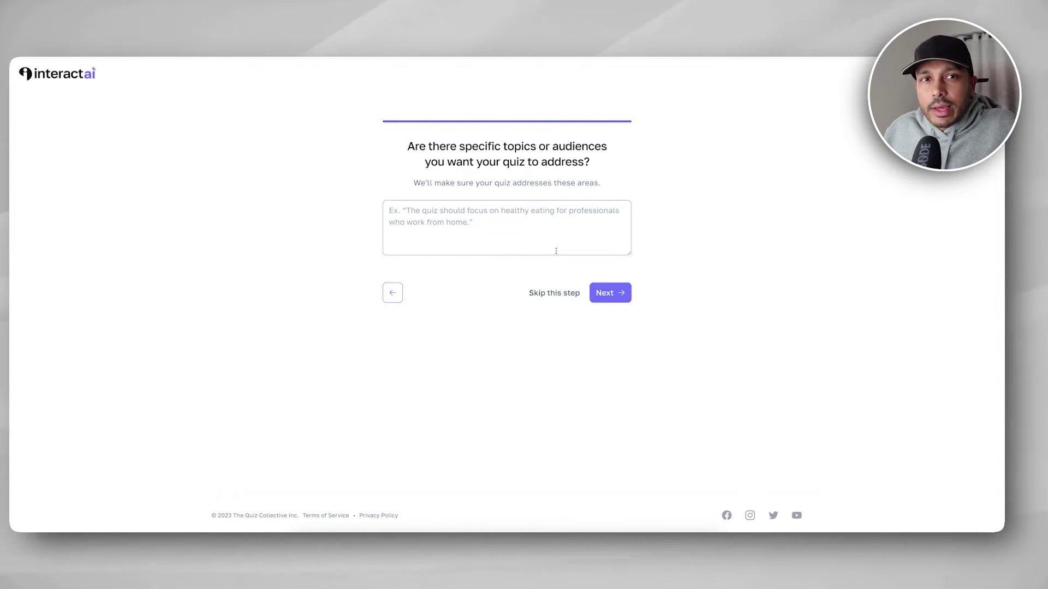
{"action": "left_click", "coordinate": [550, 294]}
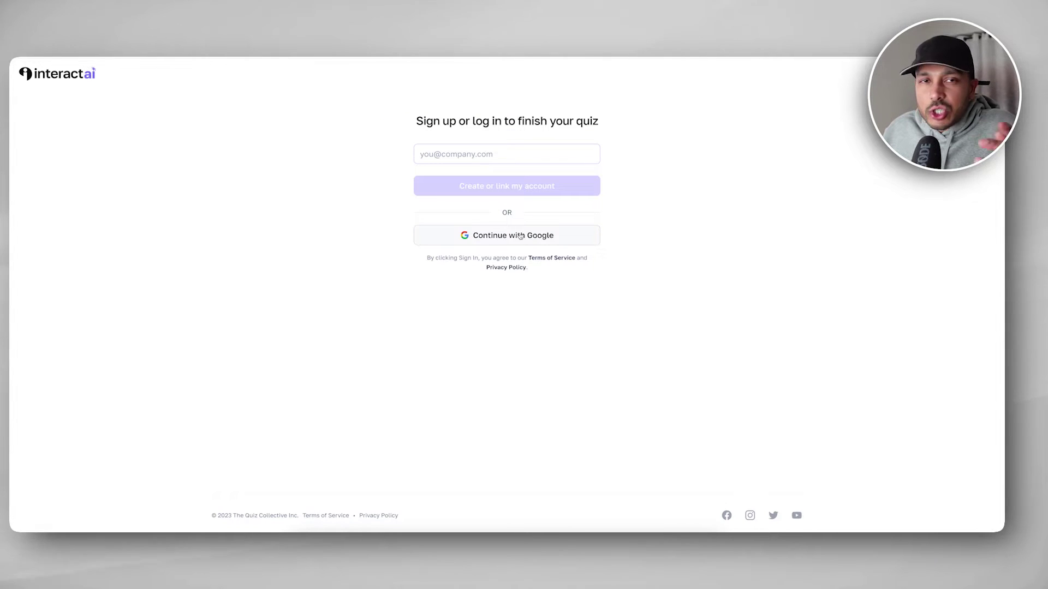
- Sign in with a Google account and view the generated quiz in the editor
{"action": "left_click", "coordinate": [490, 155]}
{"action": "left_click", "coordinate": [487, 236]}
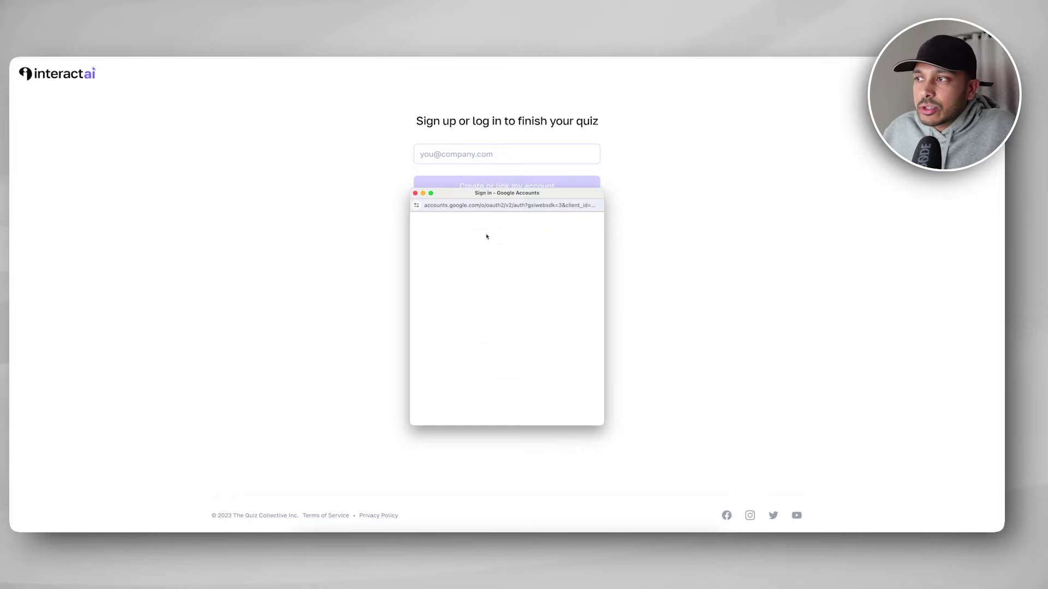
{"action": "left_click", "coordinate": [480, 410]}
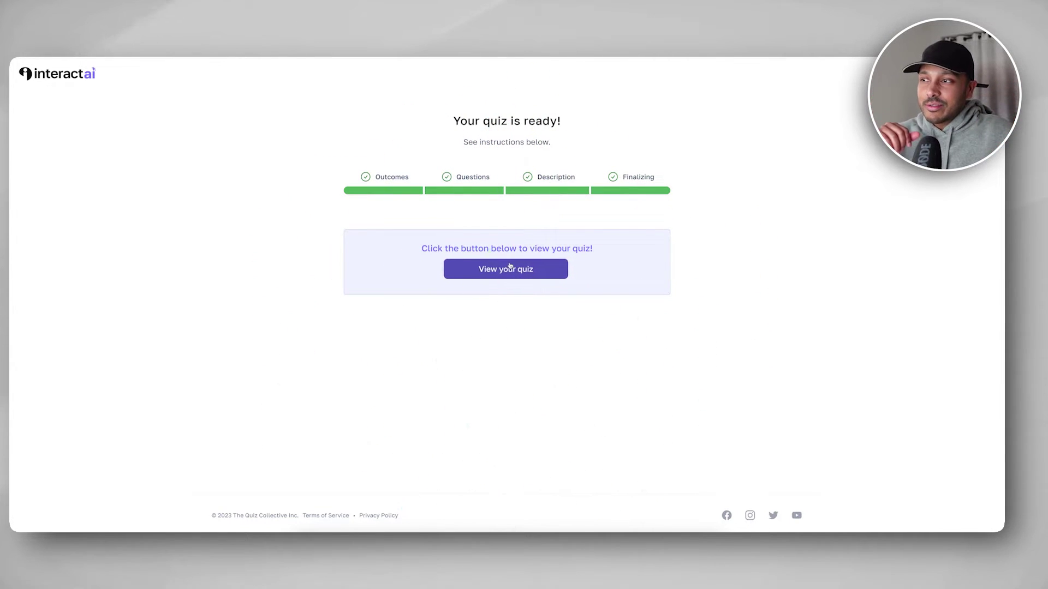
{"action": "left_click", "coordinate": [507, 268]}
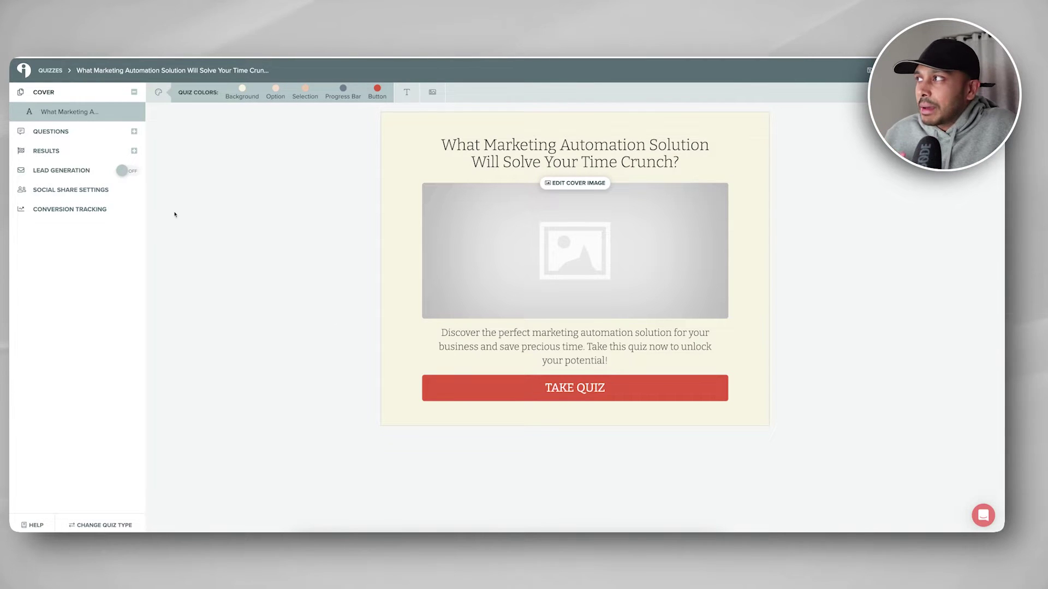
- Step through all five generated questions, then show the Automation Apprentice result (scores 5–8)
{"action": "left_click", "coordinate": [60, 131]}
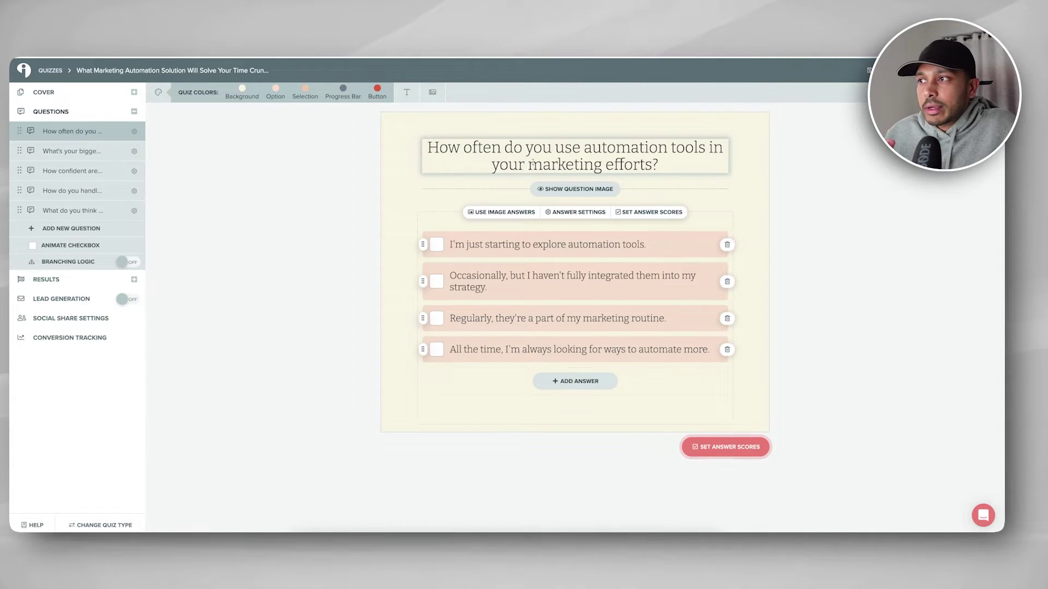
{"action": "left_click", "coordinate": [93, 153]}
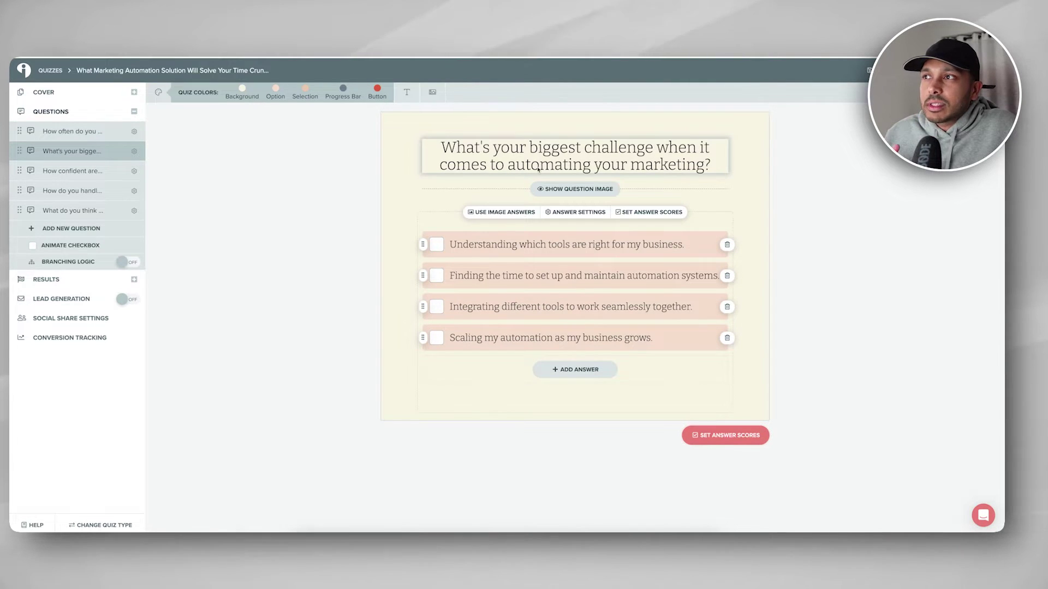
{"action": "left_click", "coordinate": [72, 171]}
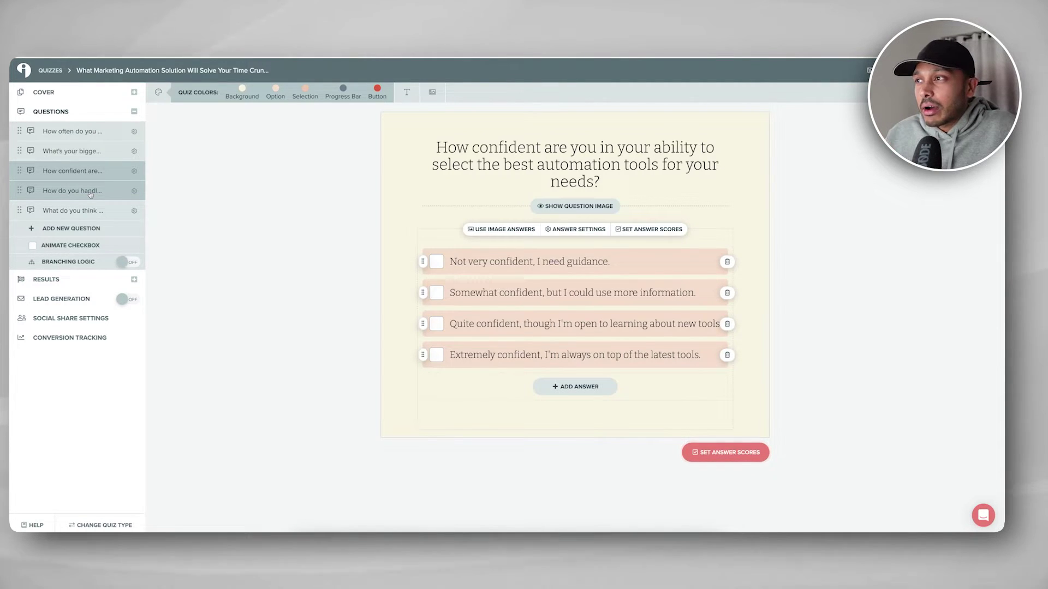
{"action": "left_click", "coordinate": [112, 194]}
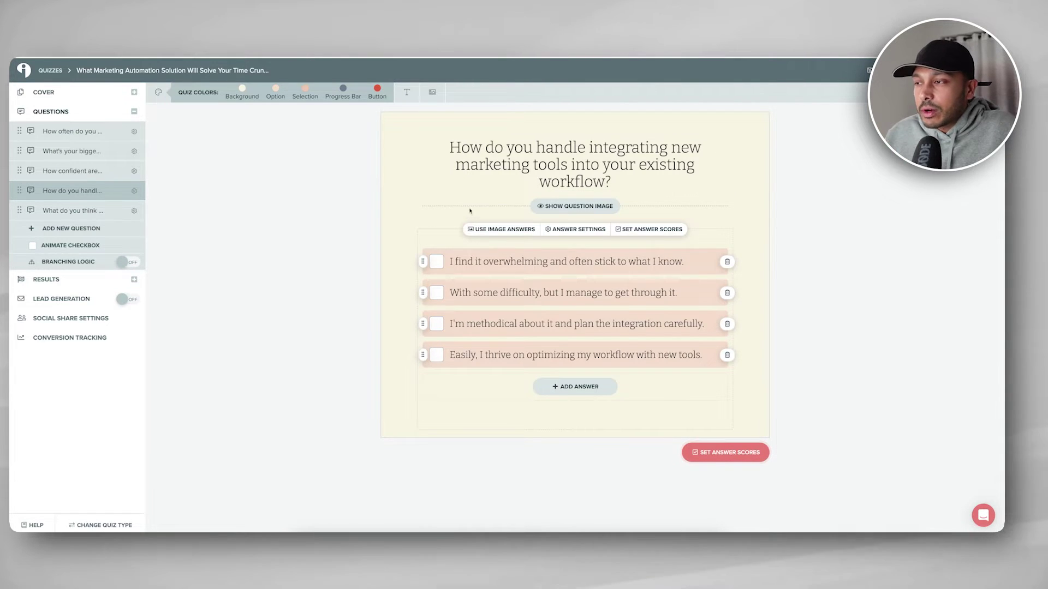
{"action": "left_click", "coordinate": [58, 211]}
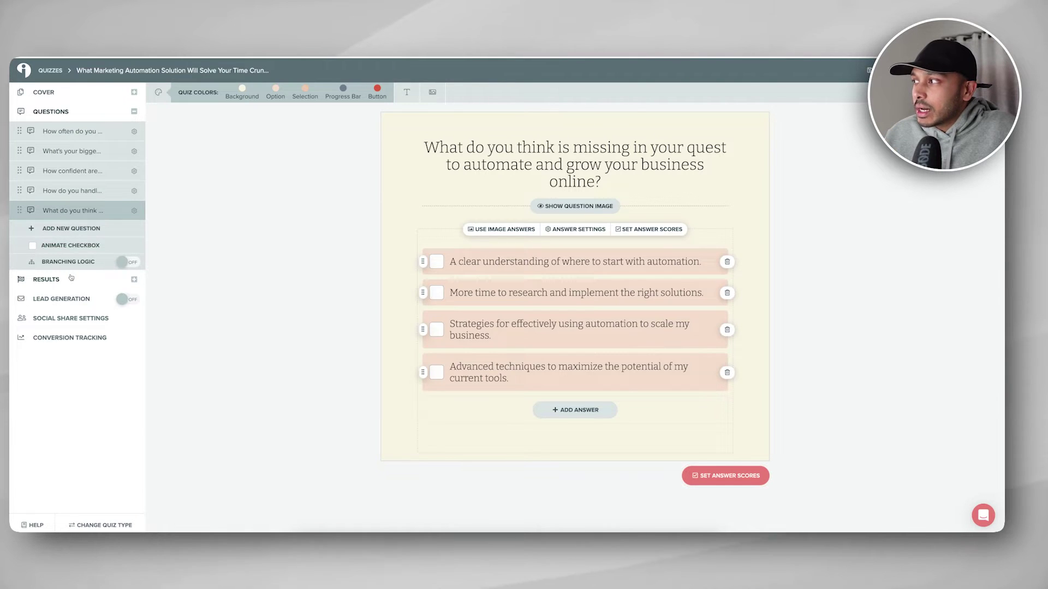
{"action": "left_click", "coordinate": [71, 278]}
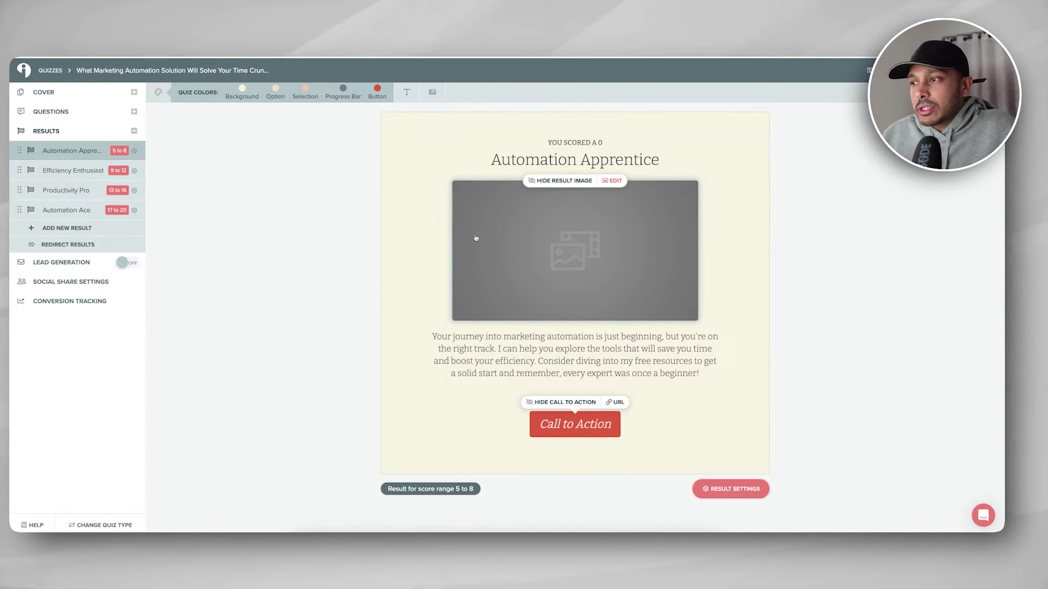
{"action": "left_click", "coordinate": [73, 170]}
{"action": "left_click", "coordinate": [71, 191]}
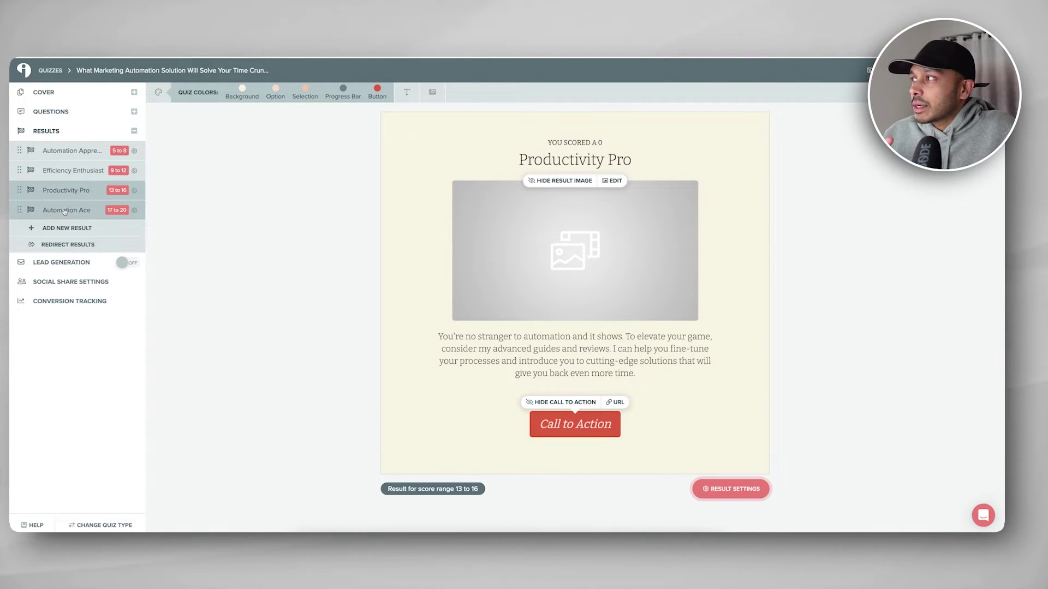
{"action": "left_click", "coordinate": [64, 211]}
{"action": "left_click", "coordinate": [68, 113]}
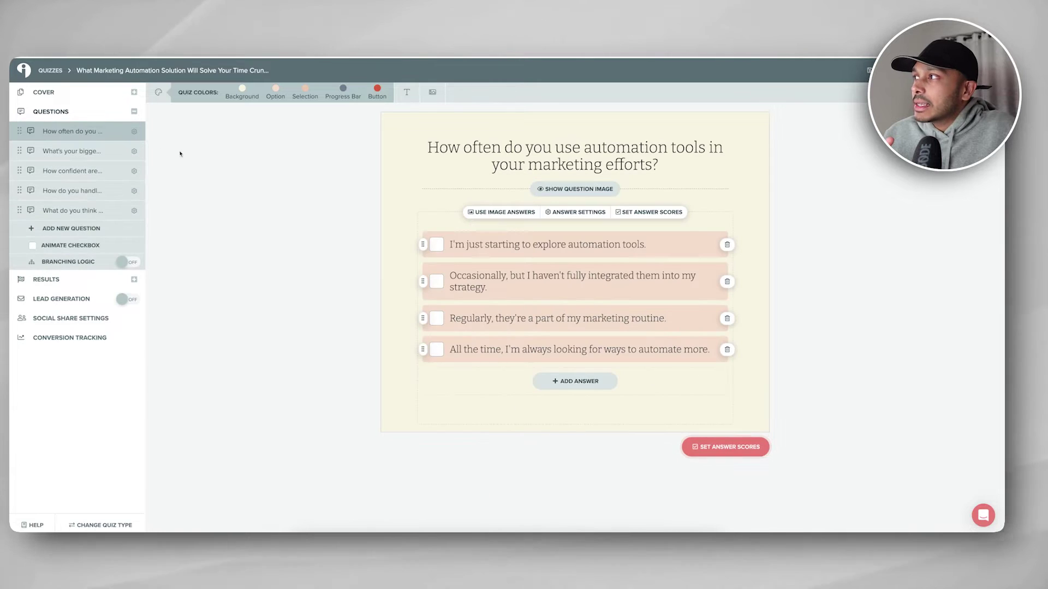
{"action": "left_click", "coordinate": [718, 448]}
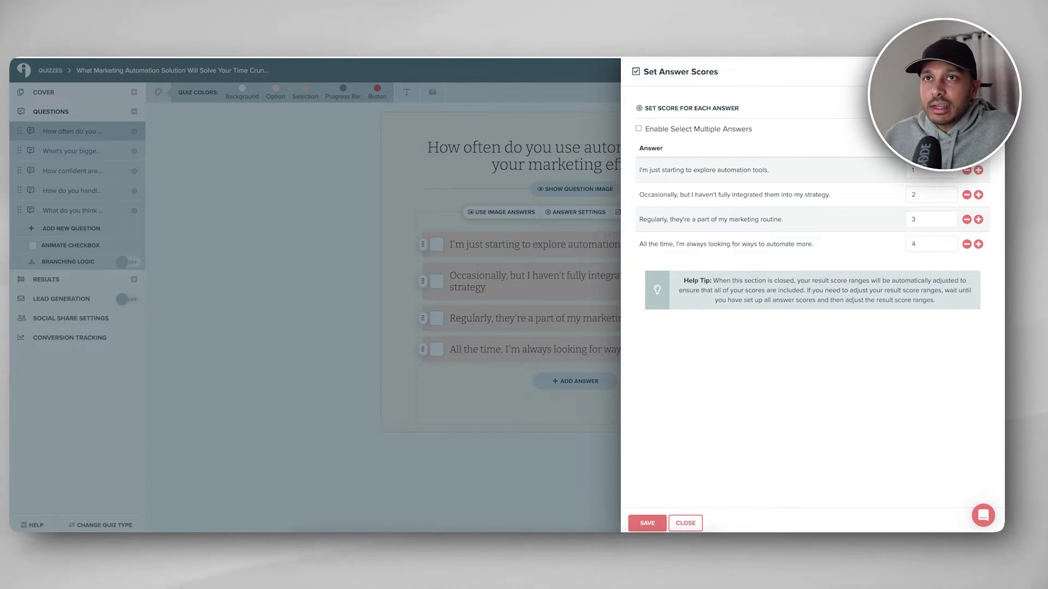
{"action": "left_click", "coordinate": [685, 524]}
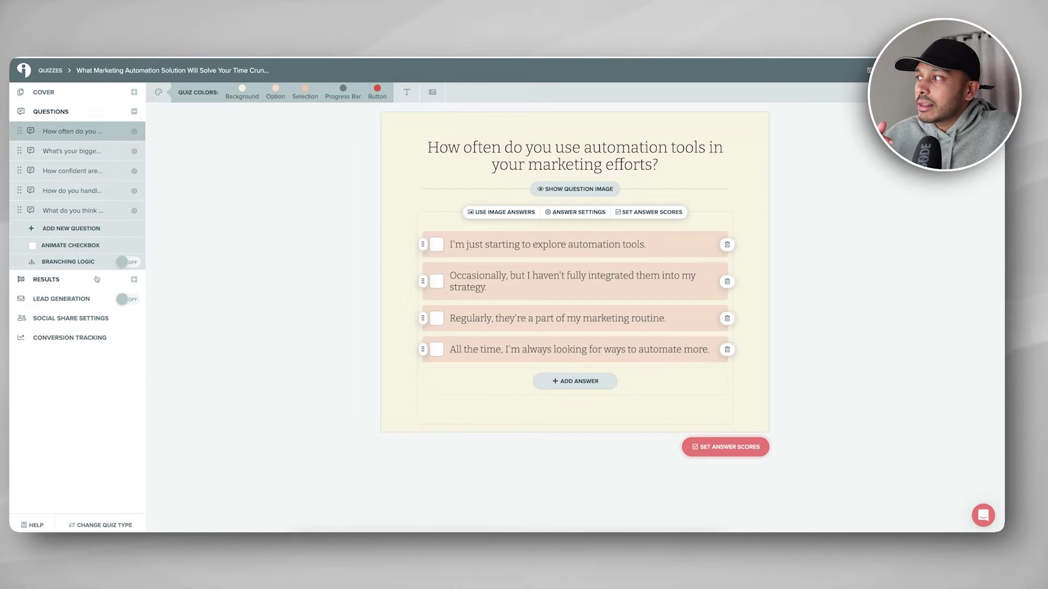
{"action": "left_click", "coordinate": [95, 279]}
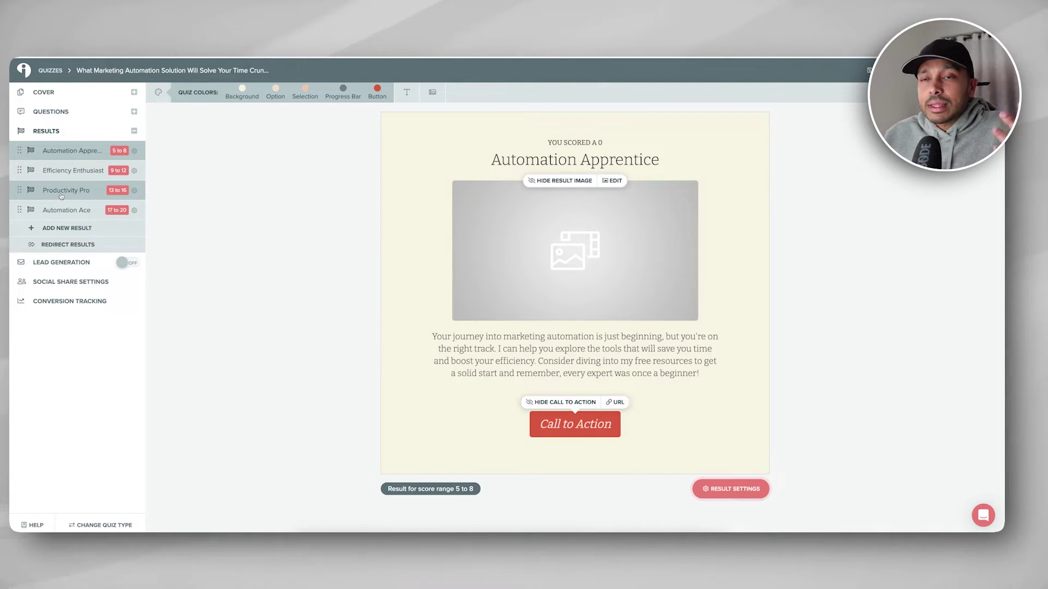
{"action": "left_click", "coordinate": [579, 334]}
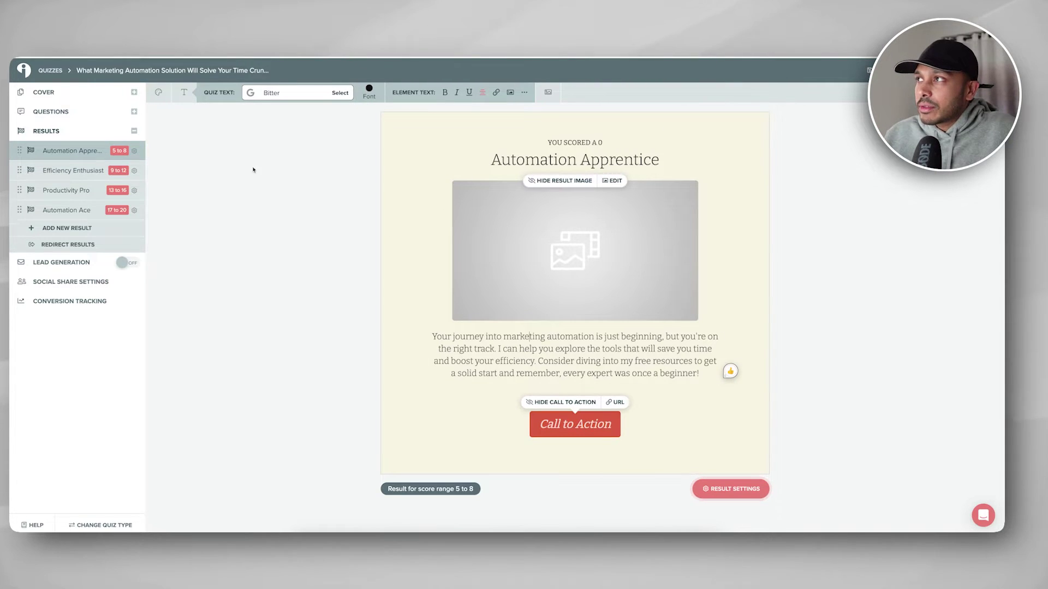
- Place the automation-tools question on the branching map, connect START to it, then disable branching
{"action": "left_click", "coordinate": [55, 92]}
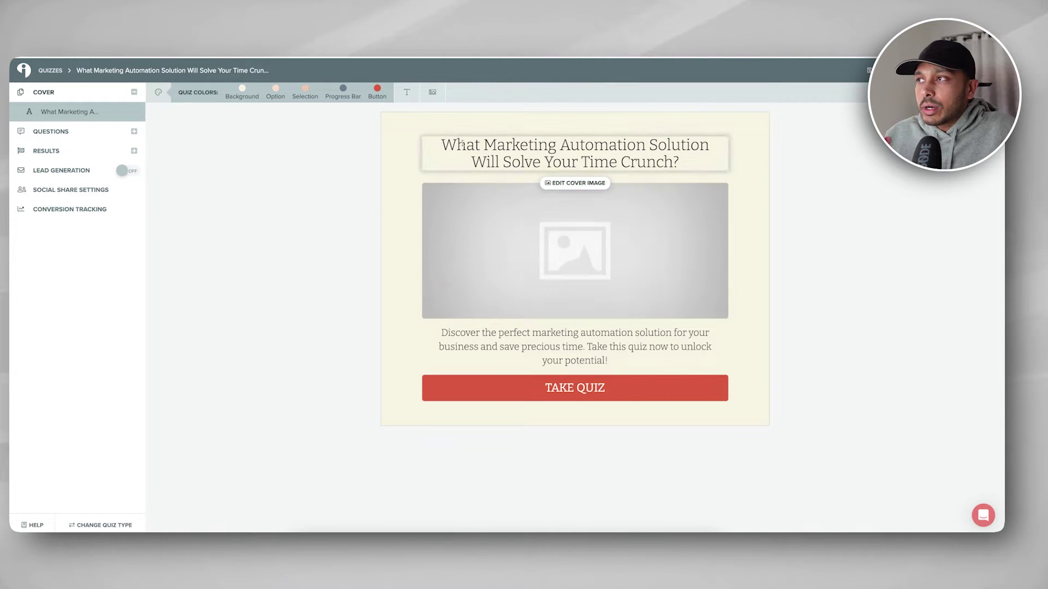
{"action": "left_click", "coordinate": [432, 93]}
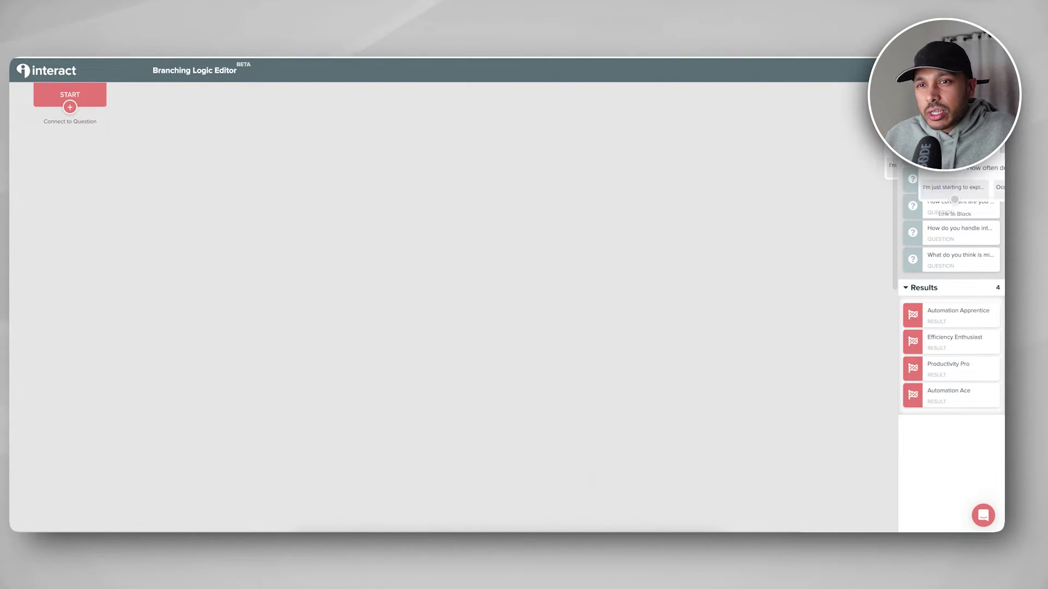
{"action": "left_click_drag", "start_coordinate": [921, 158], "coordinate": [164, 208]}
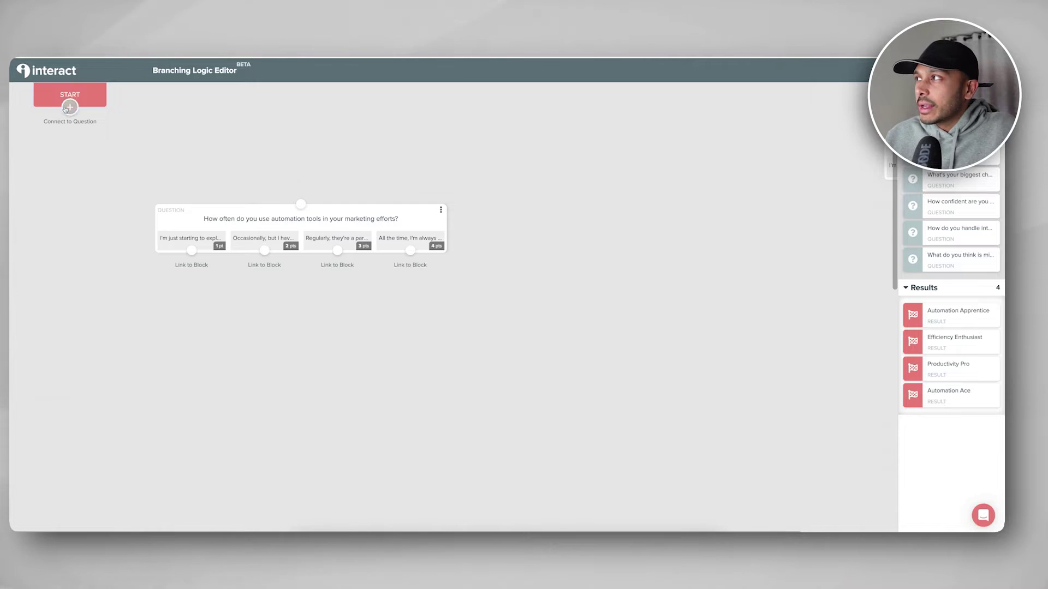
{"action": "left_click_drag", "start_coordinate": [68, 108], "coordinate": [300, 203]}
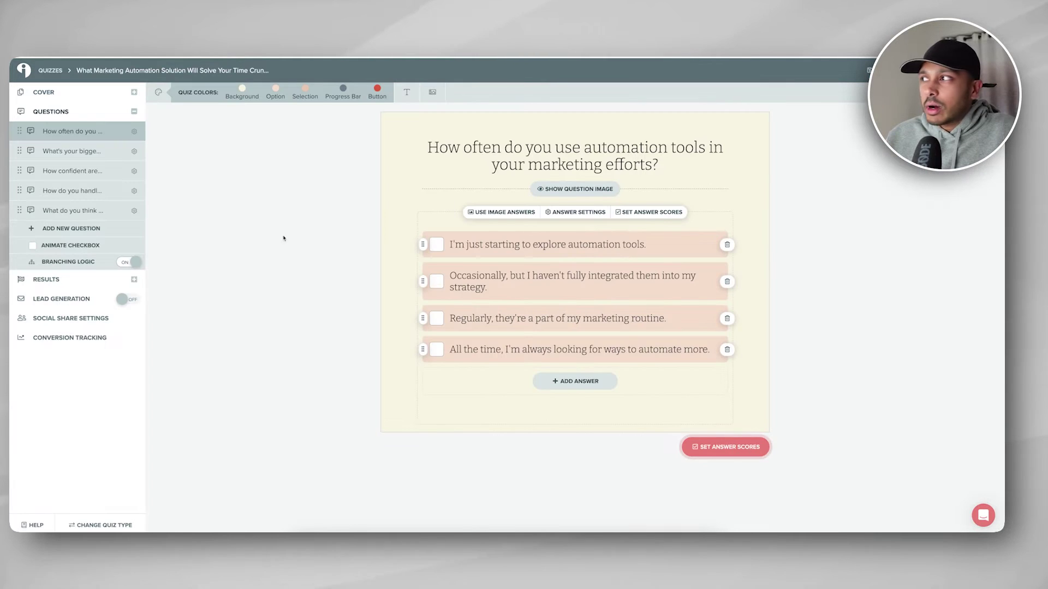
{"action": "left_click", "coordinate": [129, 263]}
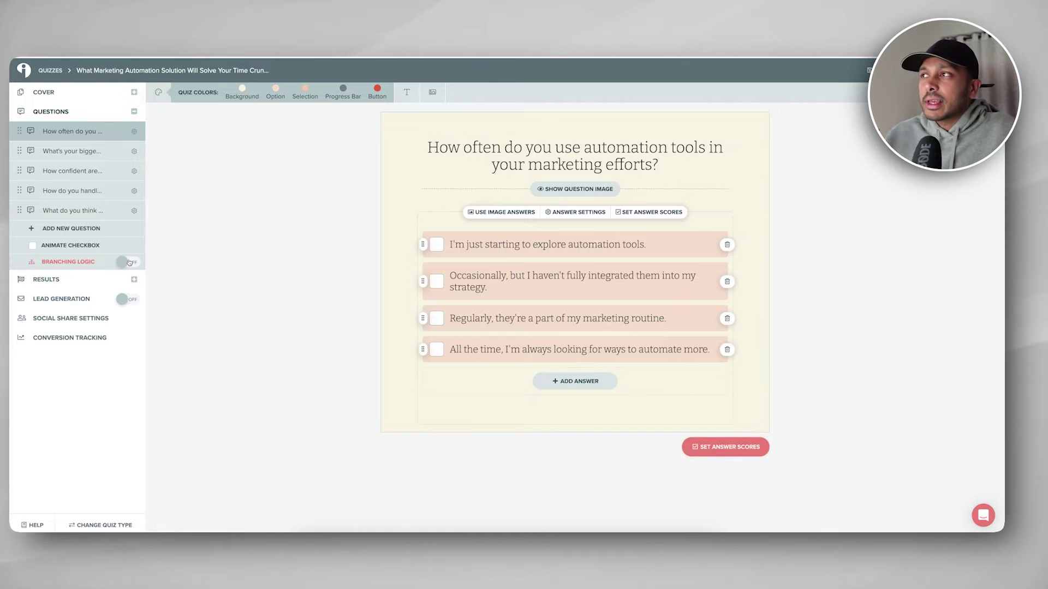
- Search images for 'car' and set the Muppets car GIF as Automation Apprentice's result image
{"action": "left_click", "coordinate": [55, 279]}
{"action": "left_click", "coordinate": [550, 235]}
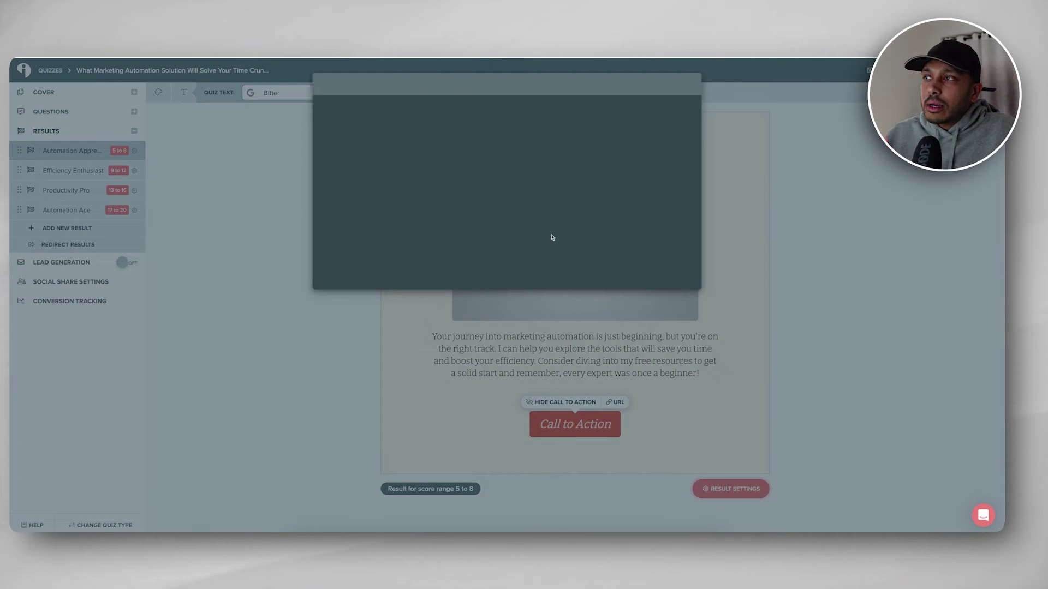
{"action": "left_click", "coordinate": [407, 87]}
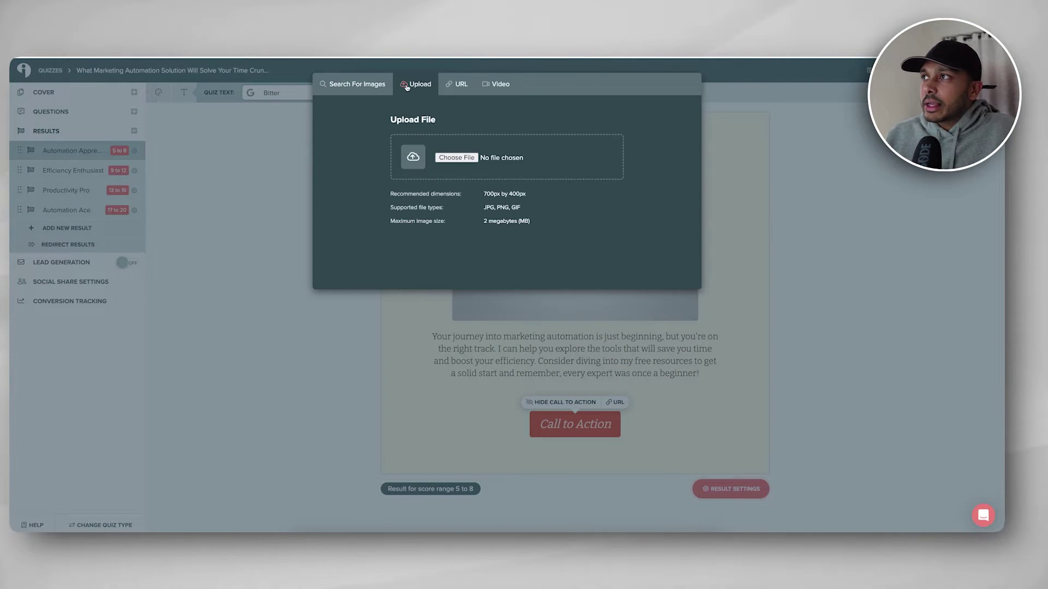
{"action": "left_click", "coordinate": [356, 85]}
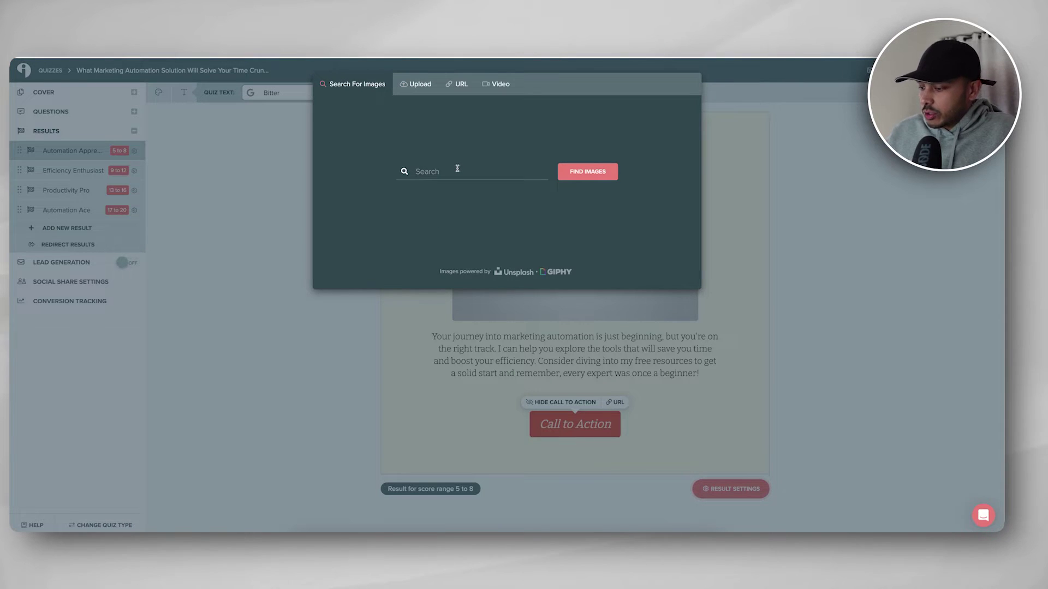
{"action": "type", "text": "car"}
{"action": "key", "text": "Return"}
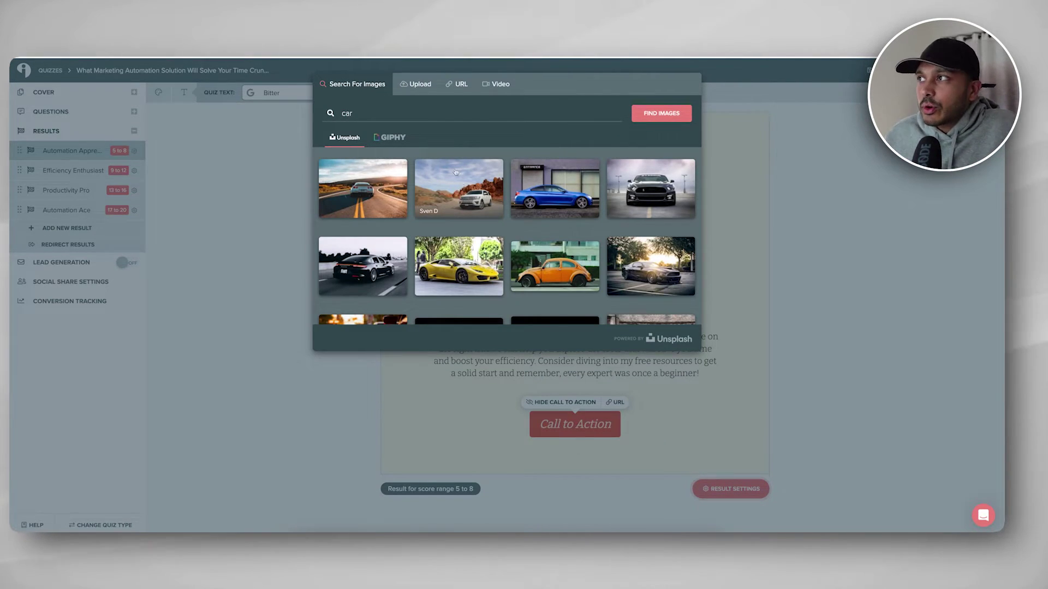
{"action": "left_click", "coordinate": [391, 137]}
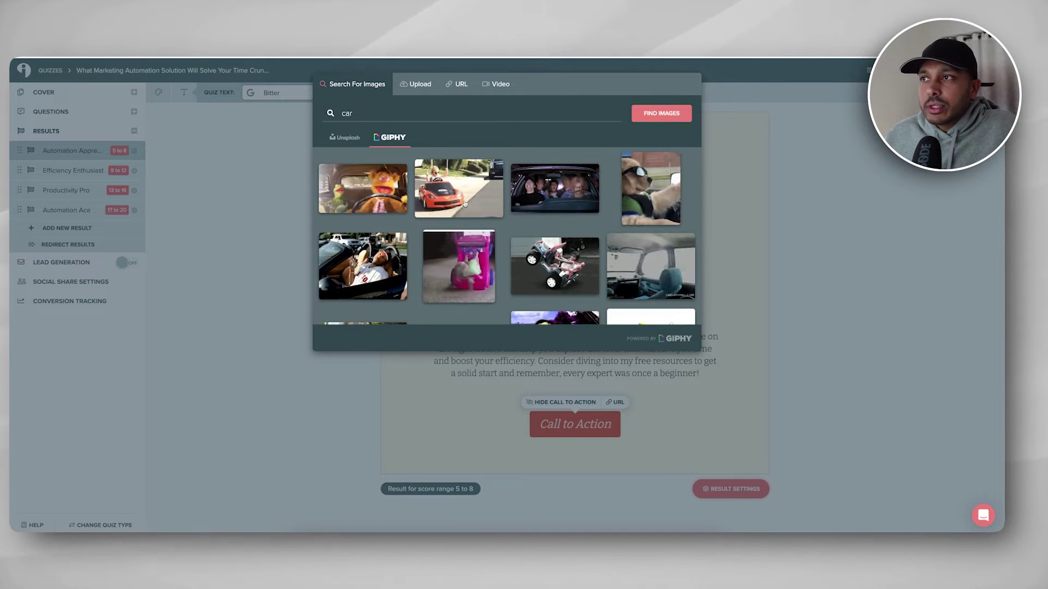
{"action": "left_click", "coordinate": [362, 188]}
{"action": "left_click", "coordinate": [661, 83]}
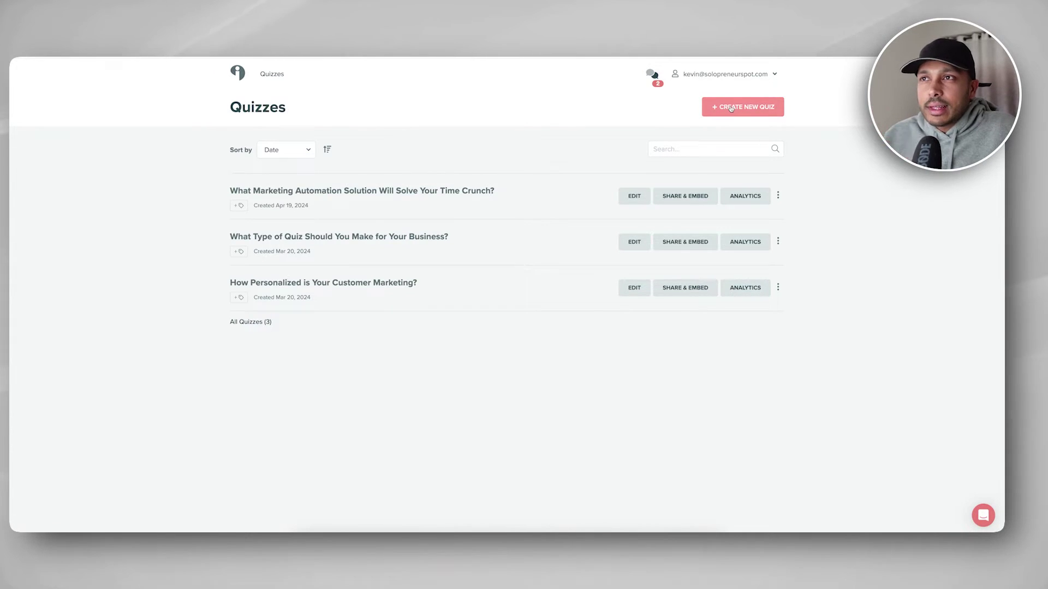
- Browse new-quiz templates filtered by Candles & Essential Oils and Nutrition & Fitness
{"action": "left_click", "coordinate": [730, 107]}
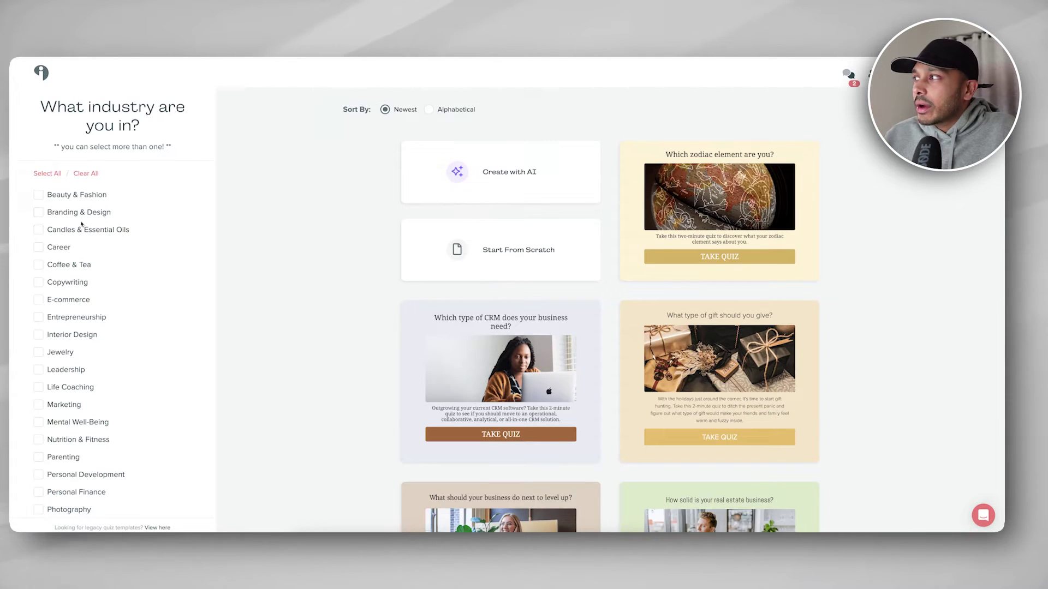
{"action": "left_click", "coordinate": [107, 234]}
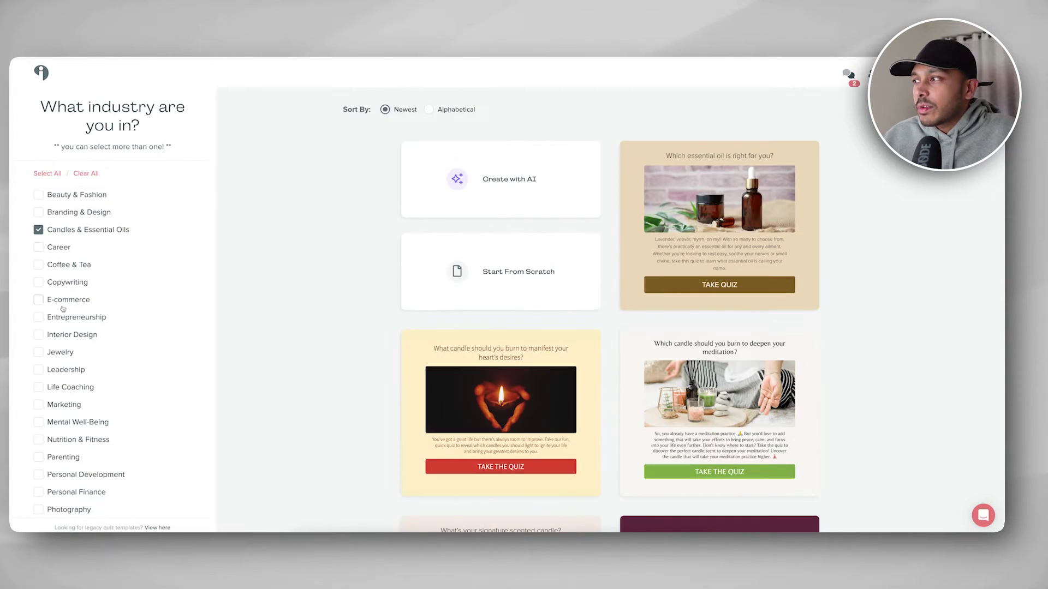
{"action": "scroll", "coordinate": [96, 288], "scroll_direction": "down", "scroll_amount": 2}
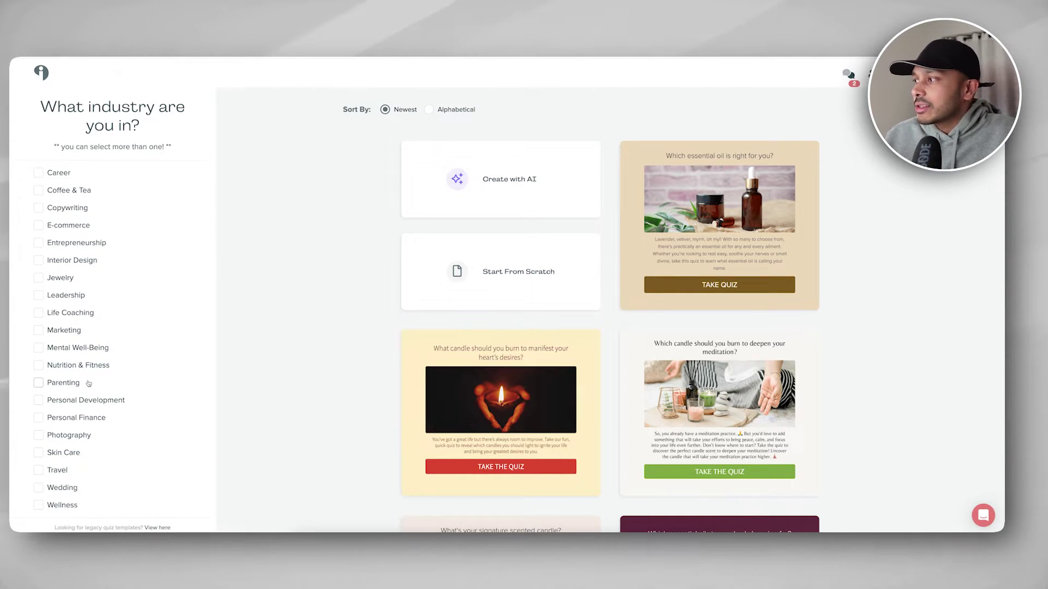
{"action": "left_click", "coordinate": [92, 365]}
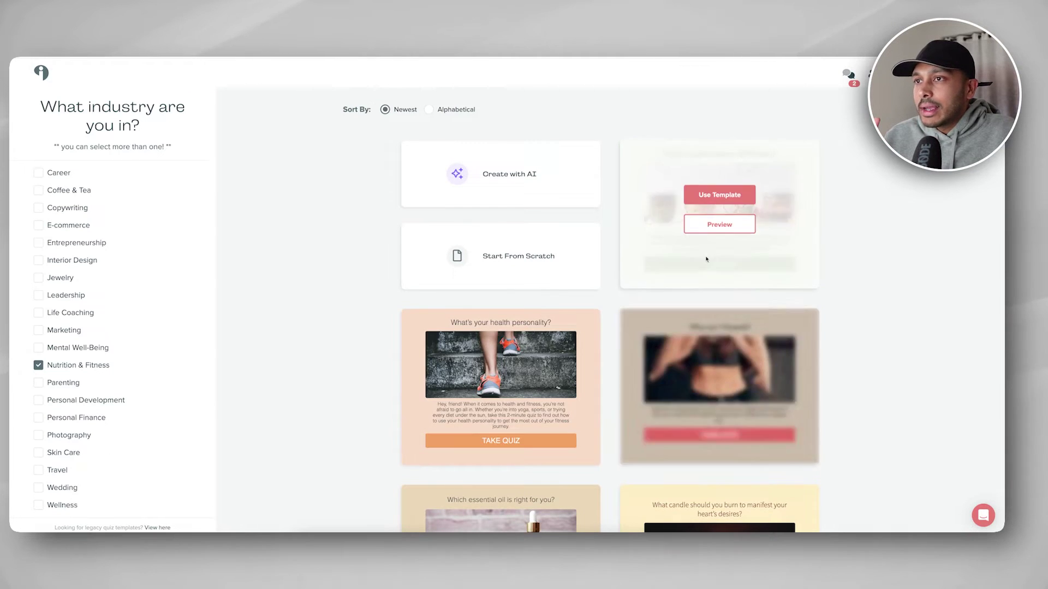
{"action": "scroll", "coordinate": [912, 405], "scroll_direction": "down", "scroll_amount": 1}
{"action": "scroll", "coordinate": [913, 405], "scroll_direction": "down", "scroll_amount": 6}
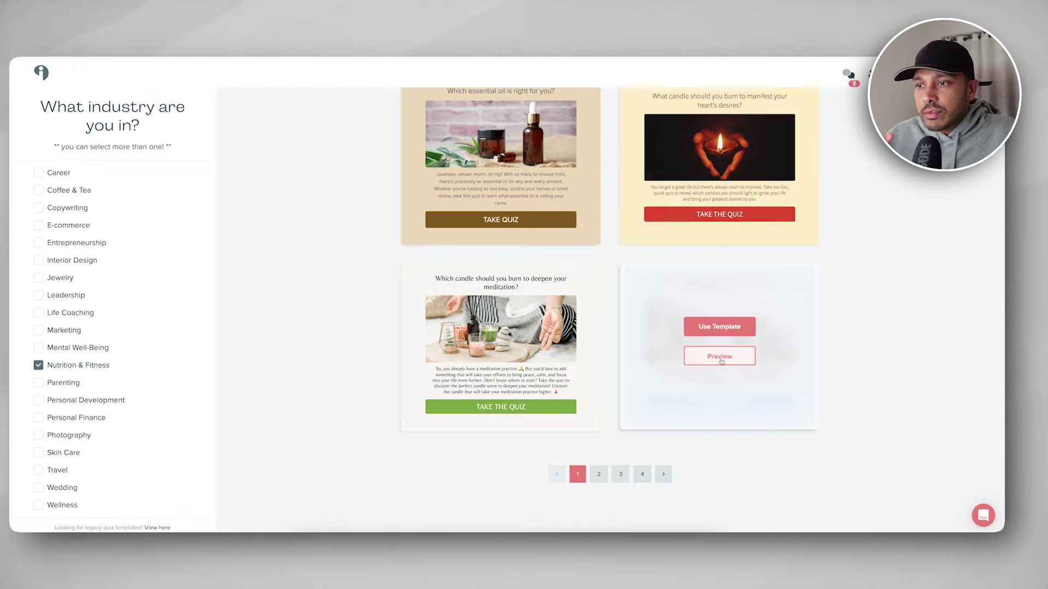
- Preview the health quiz template and create a new quiz from it
{"action": "left_click", "coordinate": [719, 356]}
{"action": "scroll", "coordinate": [839, 306], "scroll_direction": "down", "scroll_amount": 4}
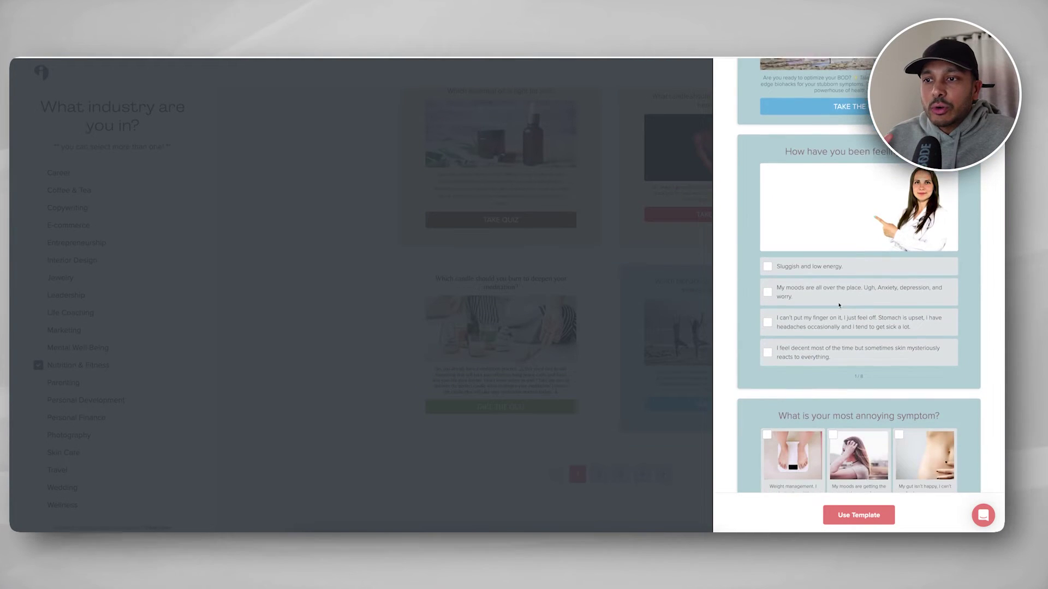
{"action": "scroll", "coordinate": [839, 305], "scroll_direction": "down", "scroll_amount": 8}
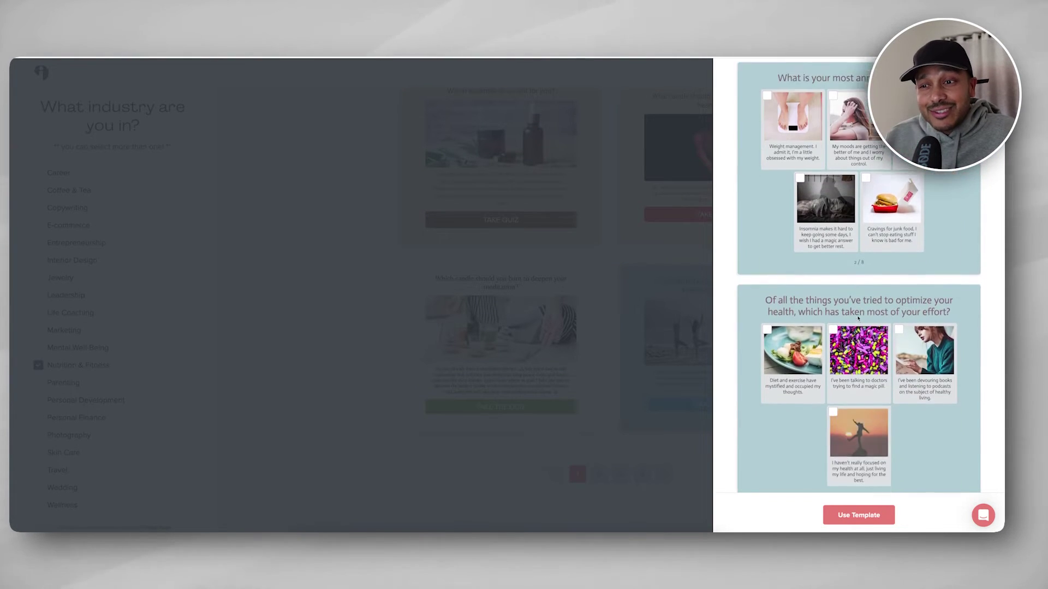
{"action": "scroll", "coordinate": [857, 319], "scroll_direction": "down", "scroll_amount": 10}
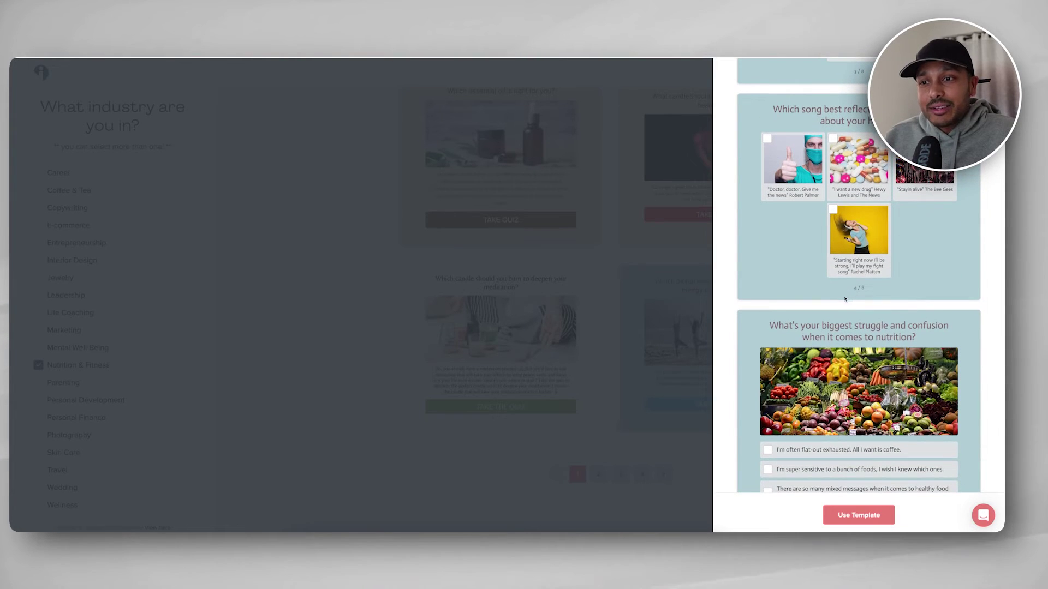
{"action": "scroll", "coordinate": [870, 261], "scroll_direction": "down", "scroll_amount": 8}
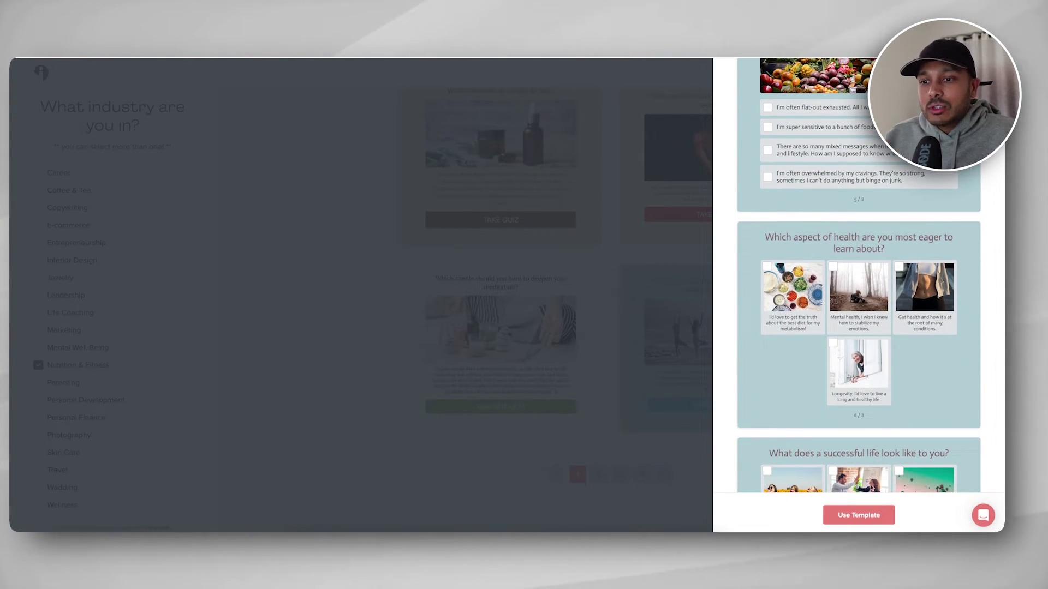
{"action": "left_click", "coordinate": [861, 519]}
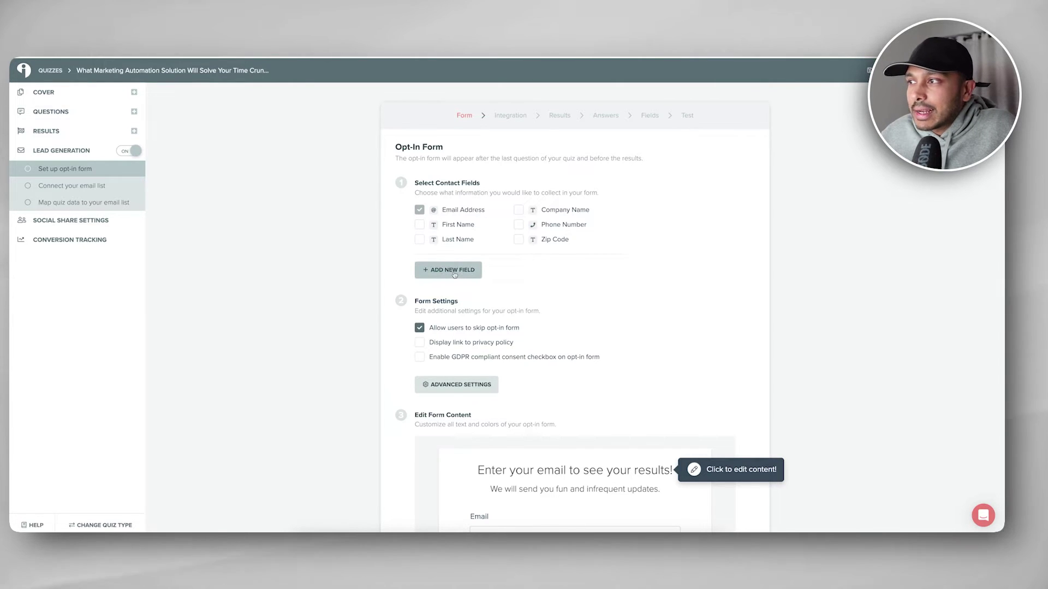
- Review the opt-in form's headline, subheading and the See My Results button colour options
{"action": "scroll", "coordinate": [540, 284], "scroll_direction": "down", "scroll_amount": 3}
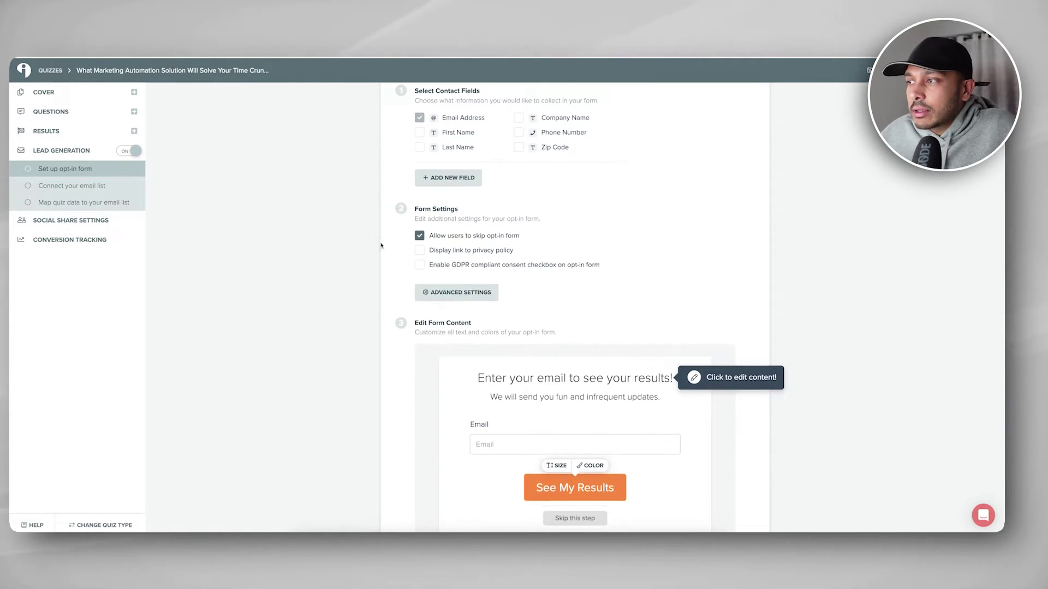
{"action": "scroll", "coordinate": [440, 273], "scroll_direction": "down", "scroll_amount": 3}
{"action": "left_click", "coordinate": [535, 215]}
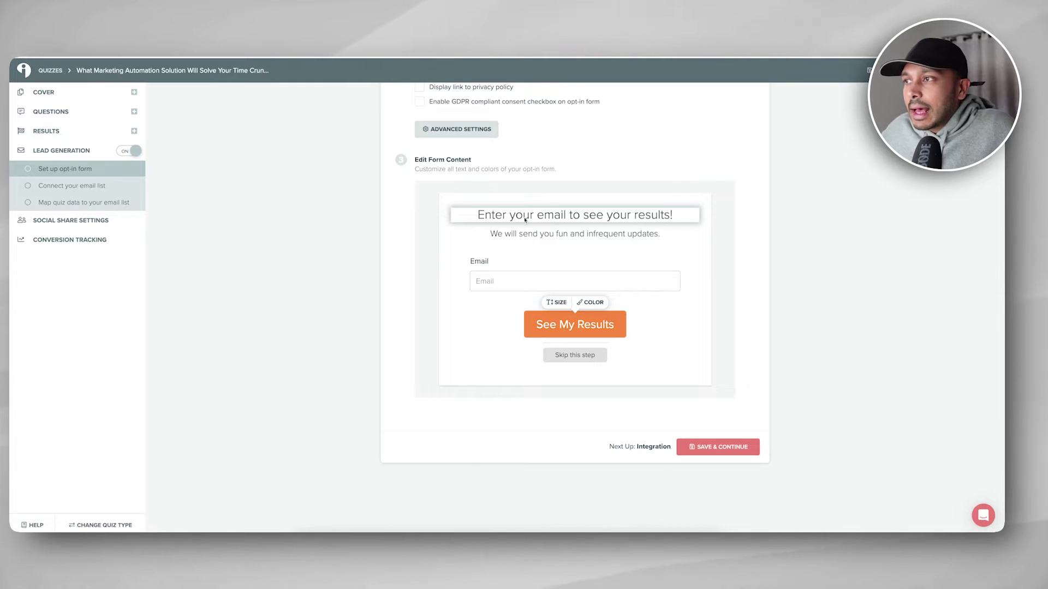
{"action": "left_click", "coordinate": [570, 233]}
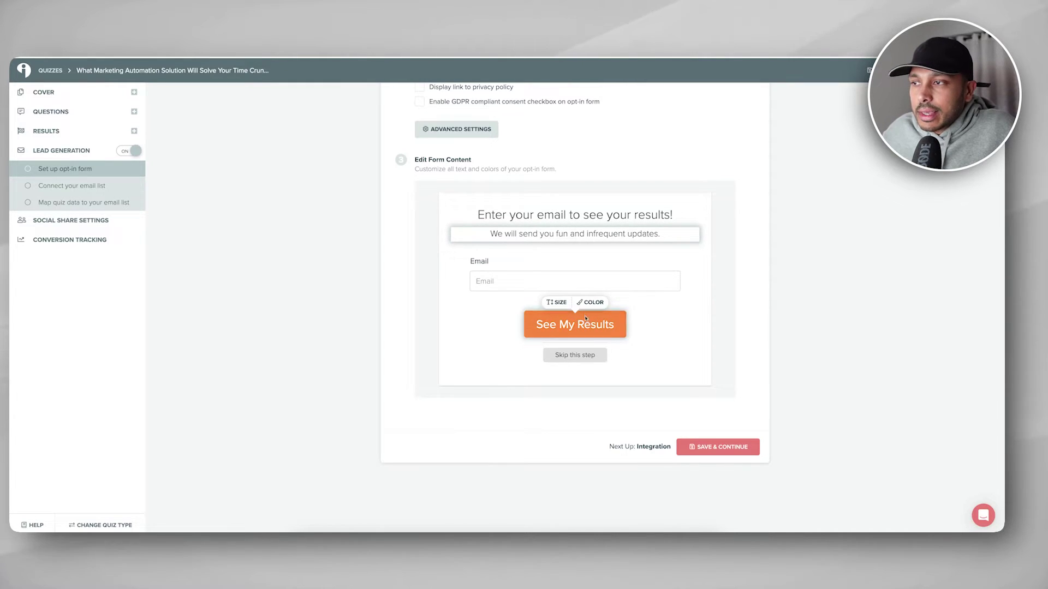
{"action": "left_click", "coordinate": [590, 302]}
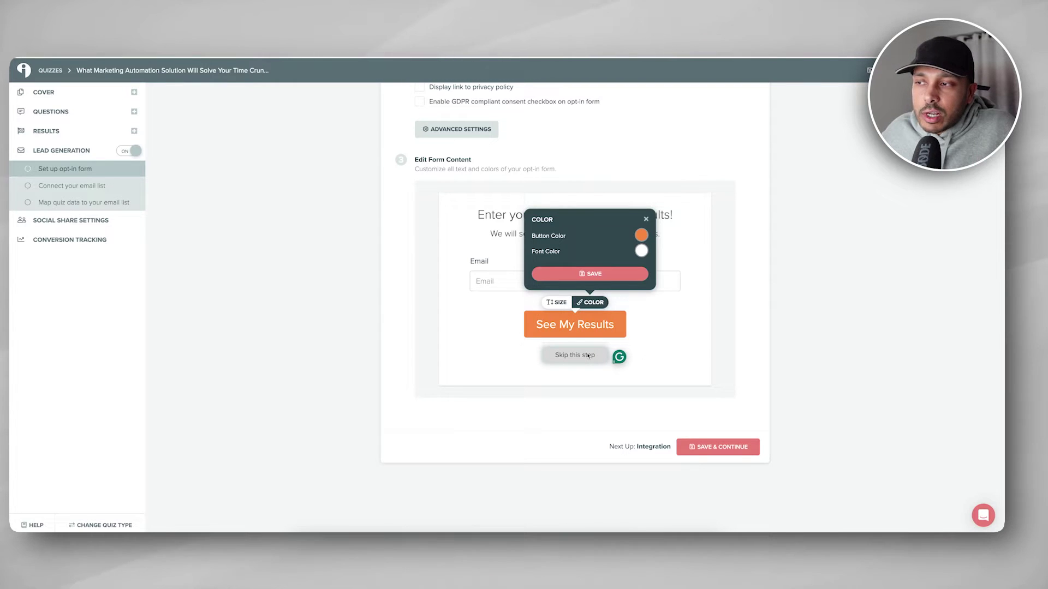
{"action": "scroll", "coordinate": [587, 355], "scroll_direction": "up", "scroll_amount": 4}
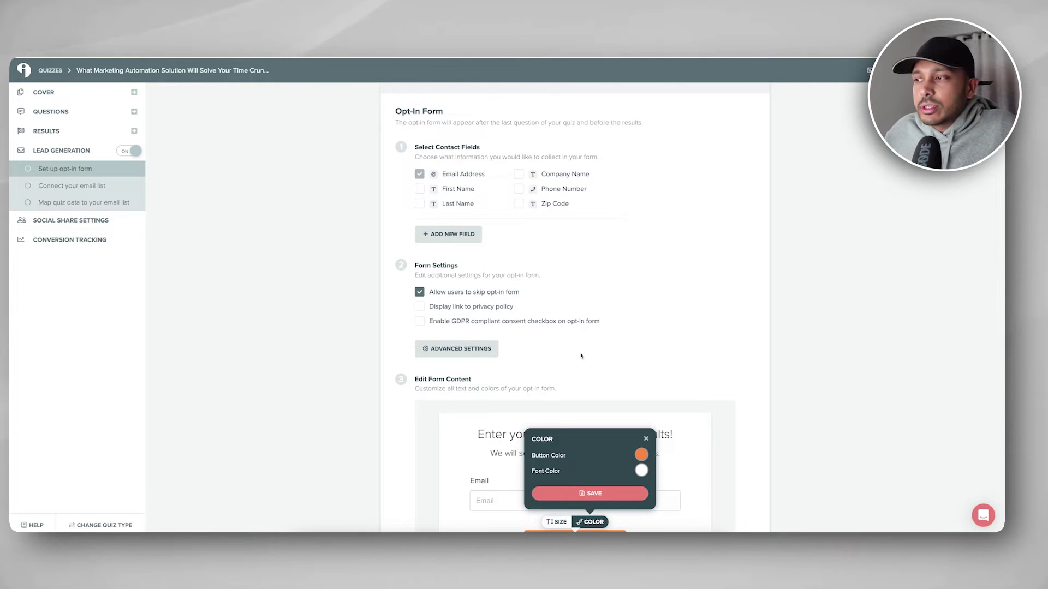
{"action": "scroll", "coordinate": [581, 356], "scroll_direction": "down", "scroll_amount": 4}
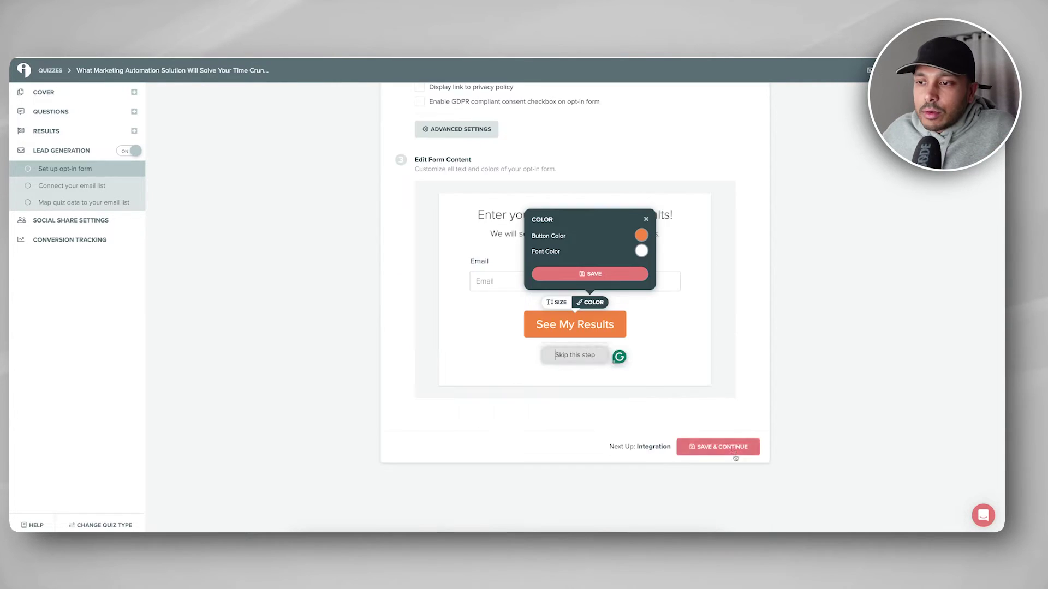
- Save the opt-in form and connect Kartra as the email integration
{"action": "left_click", "coordinate": [719, 455]}
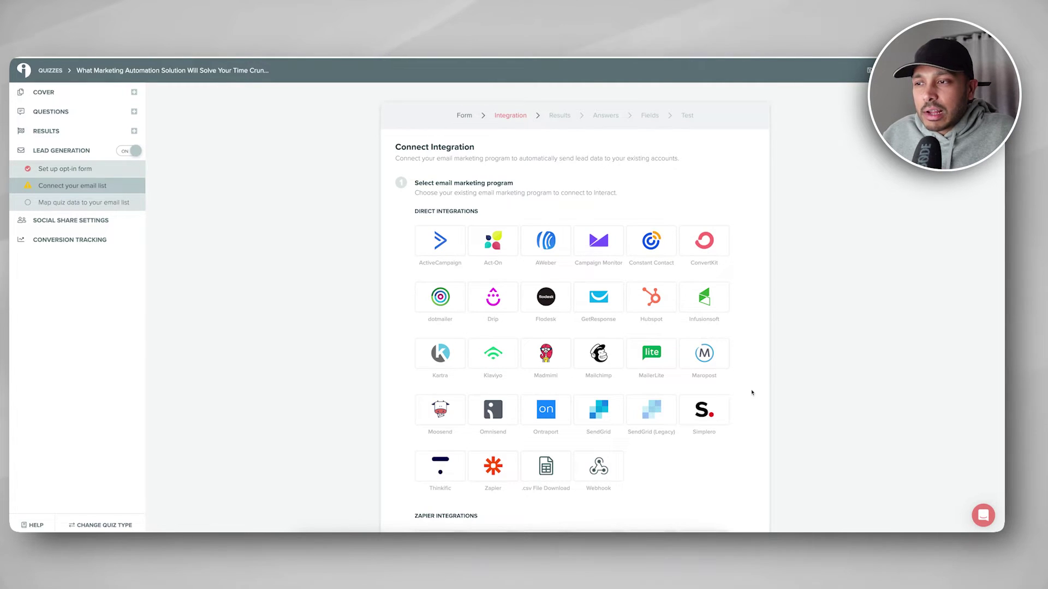
{"action": "scroll", "coordinate": [751, 392], "scroll_direction": "down", "scroll_amount": 3}
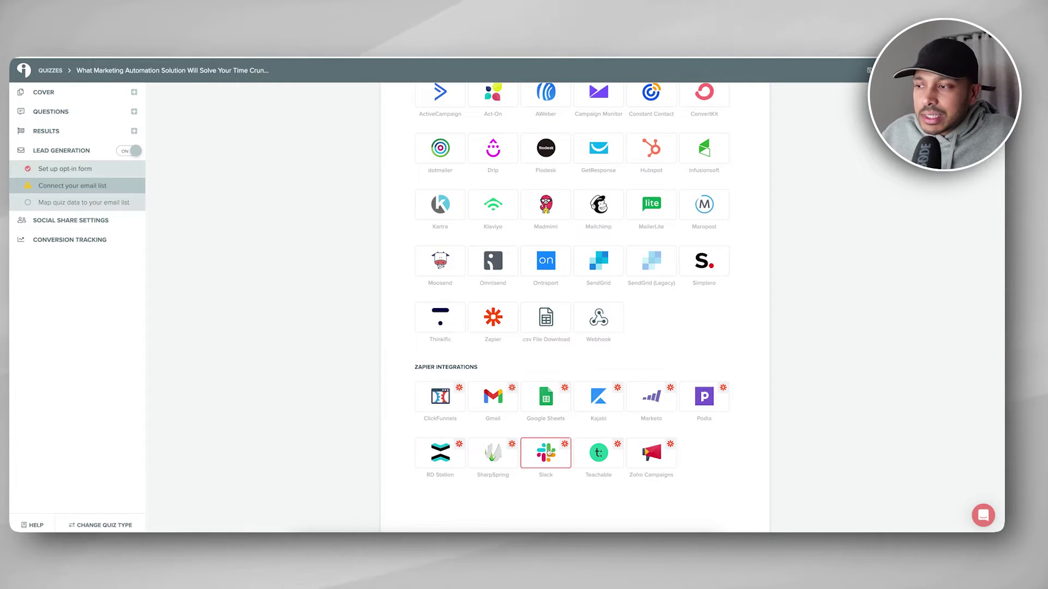
{"action": "scroll", "coordinate": [600, 447], "scroll_direction": "up", "scroll_amount": 3}
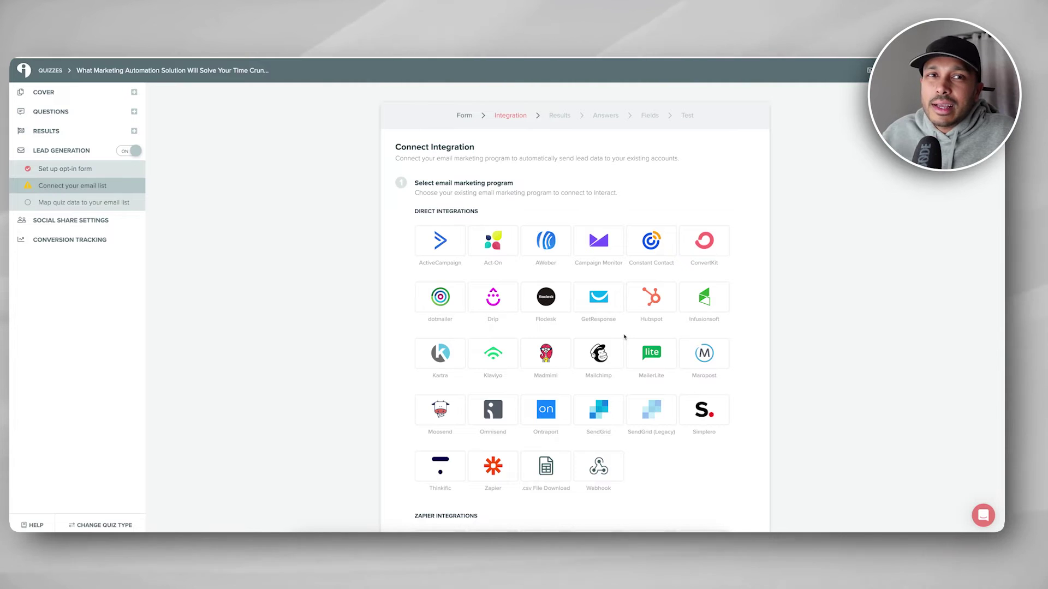
{"action": "left_click", "coordinate": [445, 359]}
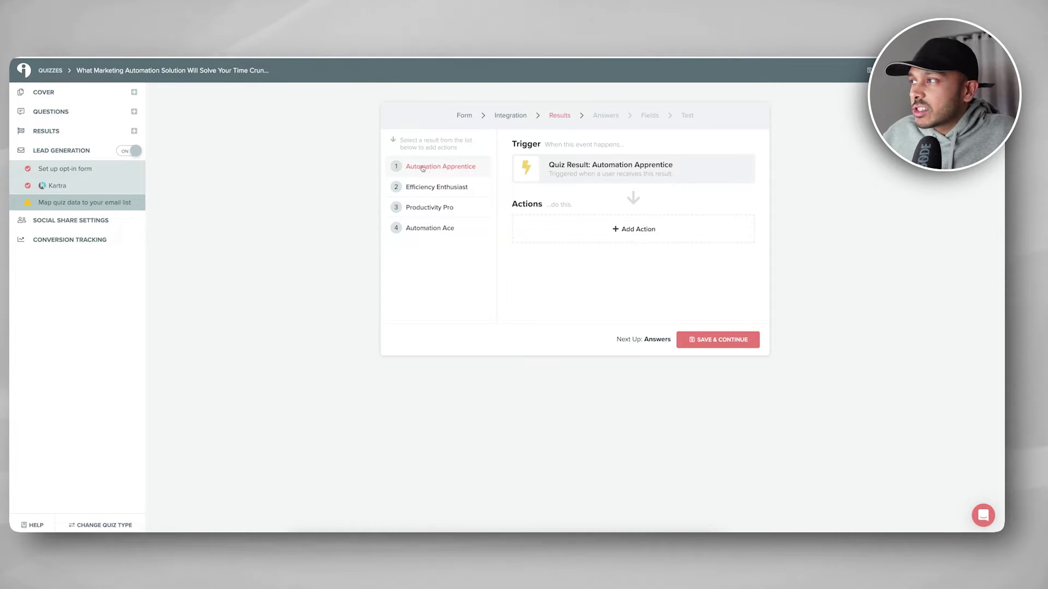
- Add a Kartra action for Automation Apprentice and save through results and answers to Test
{"action": "left_click", "coordinate": [644, 232]}
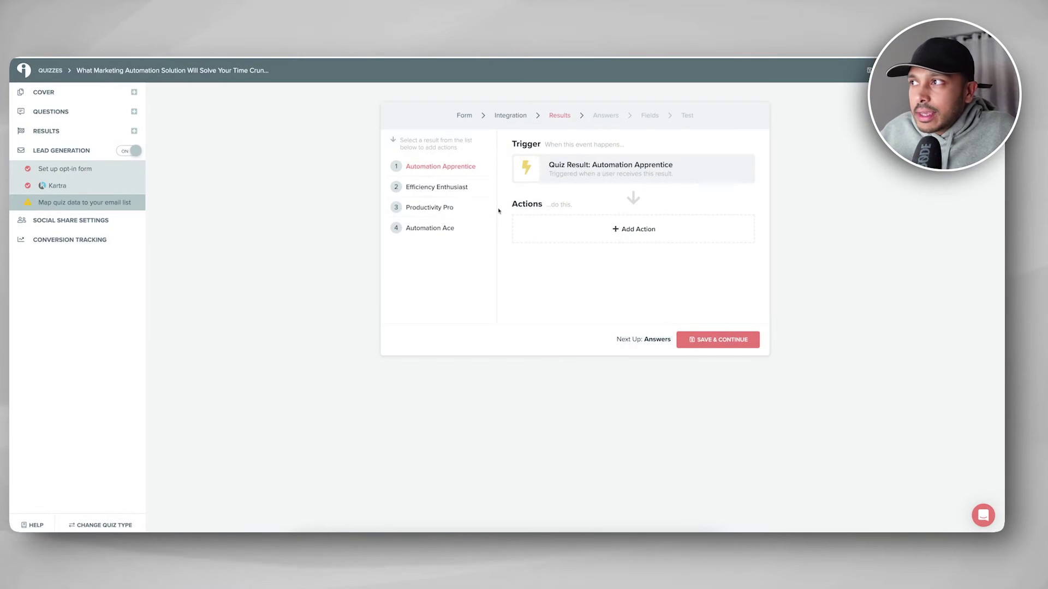
{"action": "left_click", "coordinate": [735, 340]}
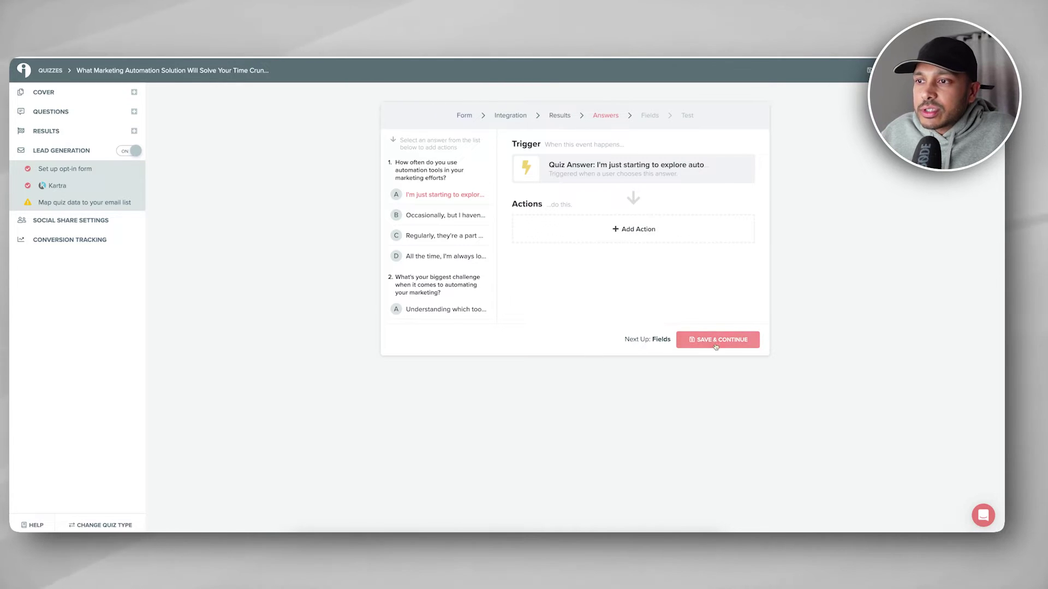
{"action": "left_click", "coordinate": [716, 341]}
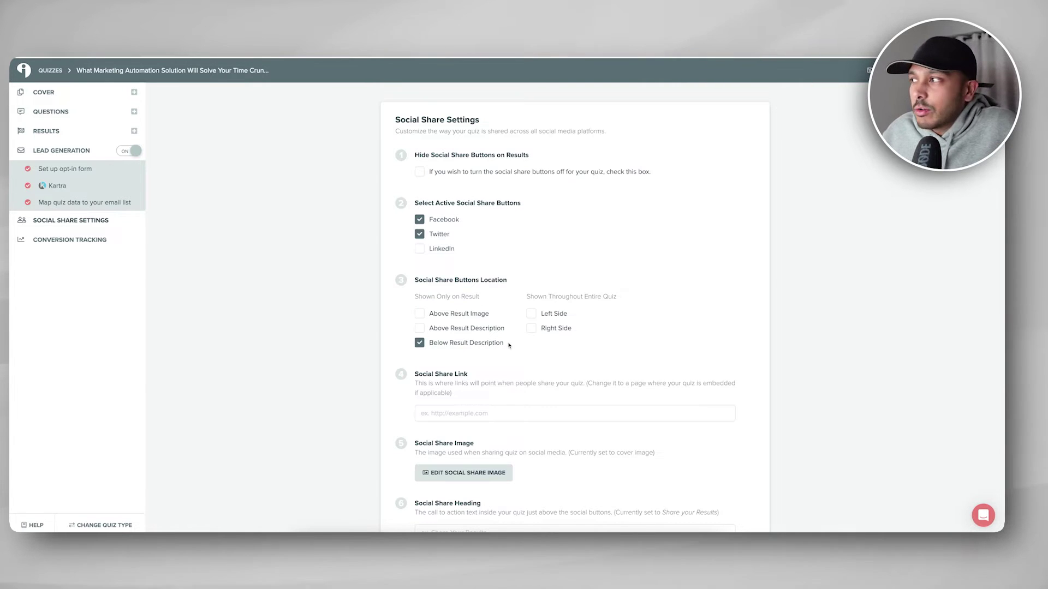
- Open Conversion Tracking to bring up the free-trial plans: Lite $27, Growth $53, Pro $125 monthly
{"action": "left_click", "coordinate": [101, 244]}
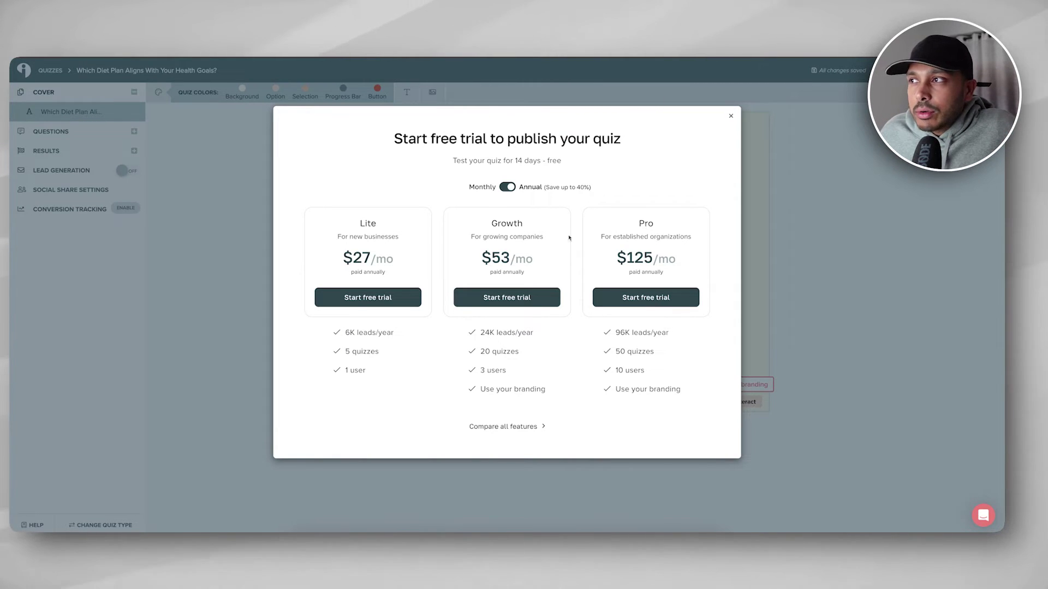
- Switch pricing to monthly, start the Lite plan free trial, and select the 20% promo code
{"action": "left_click", "coordinate": [504, 187]}
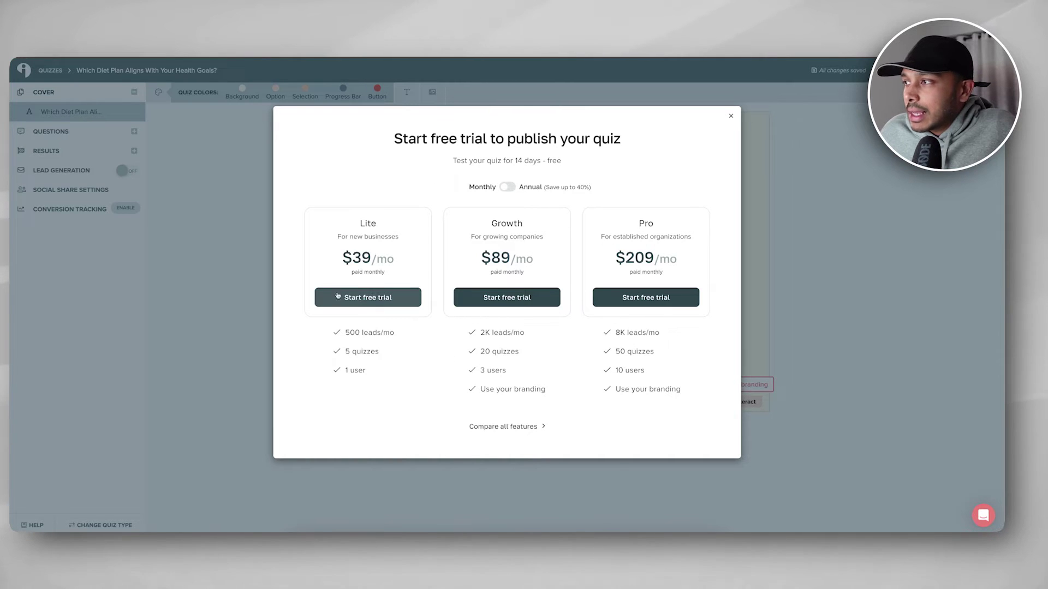
{"action": "left_click", "coordinate": [373, 298]}
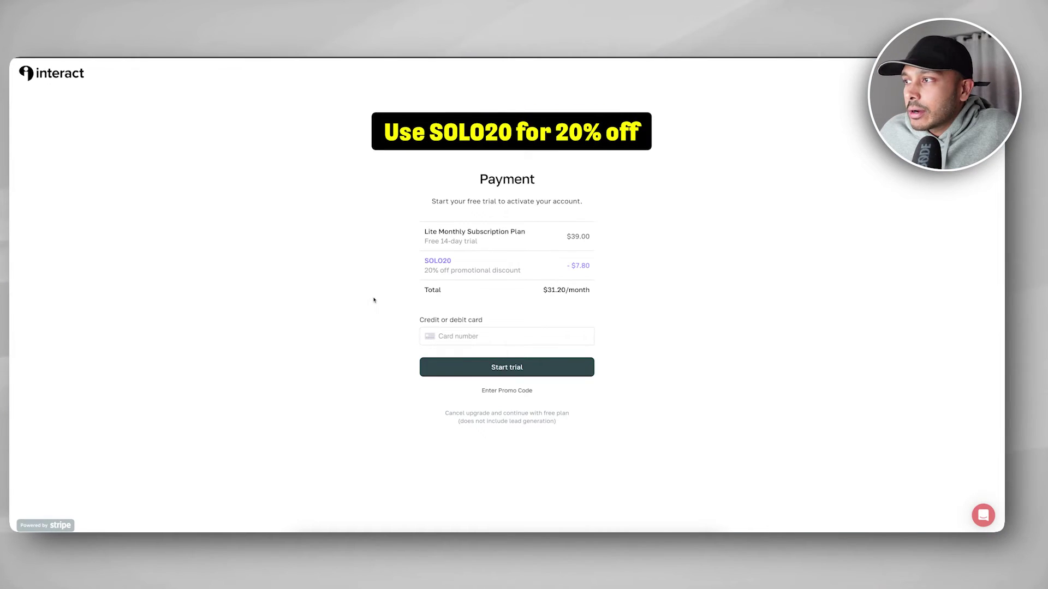
{"action": "double_click", "coordinate": [440, 259]}
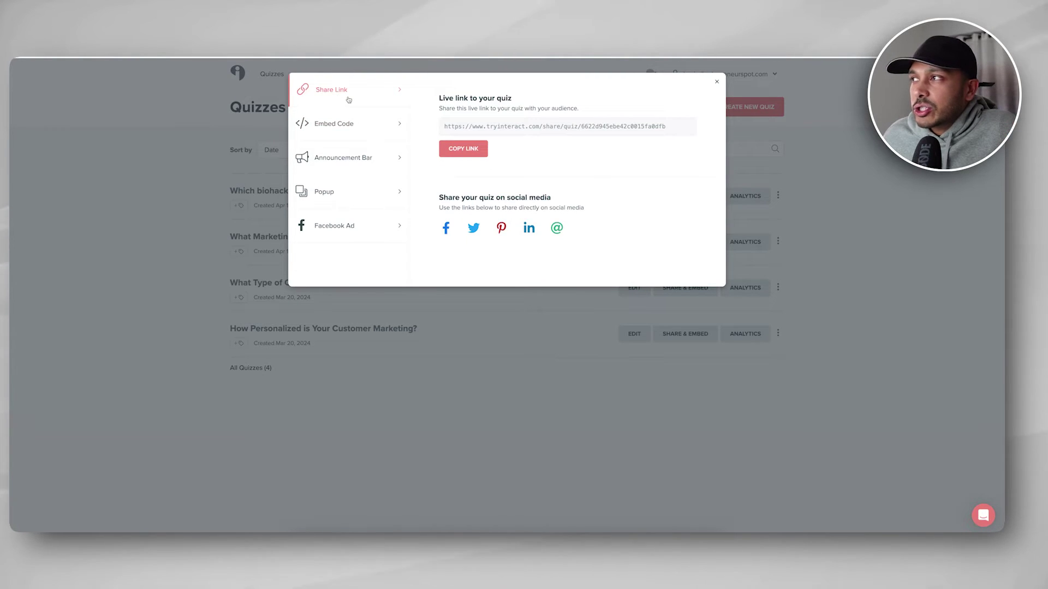
- Copy the biohacking quiz's live link and load it in a new browser tab
{"action": "left_click", "coordinate": [335, 124]}
{"action": "left_click", "coordinate": [331, 89]}
{"action": "left_click", "coordinate": [462, 148]}
{"action": "key", "text": "ctrl+c"}
{"action": "key", "text": "ctrl+t"}
{"action": "key", "text": "ctrl+v"}
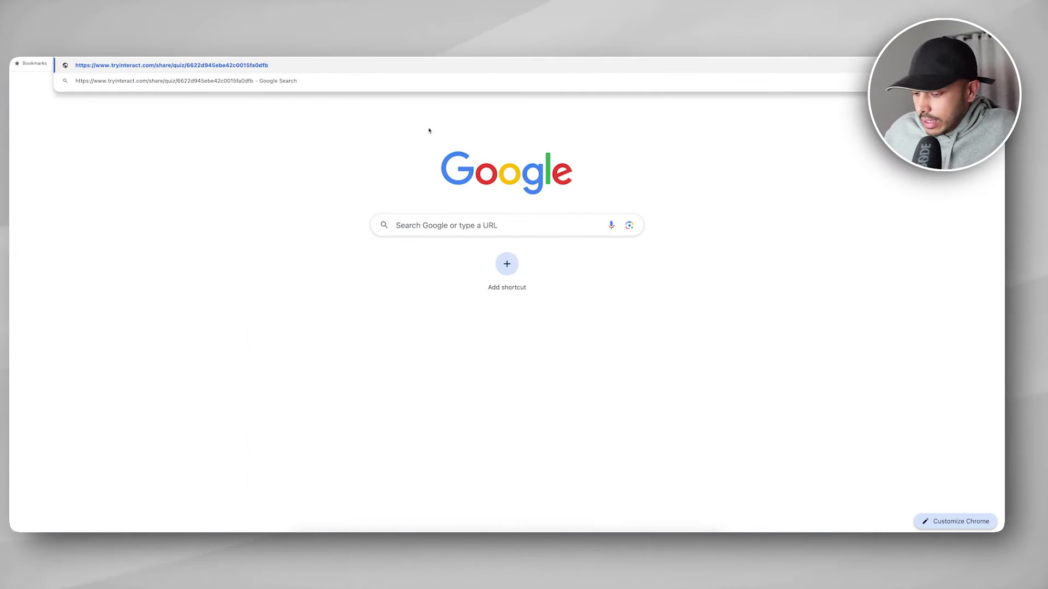
{"action": "key", "text": "Return"}
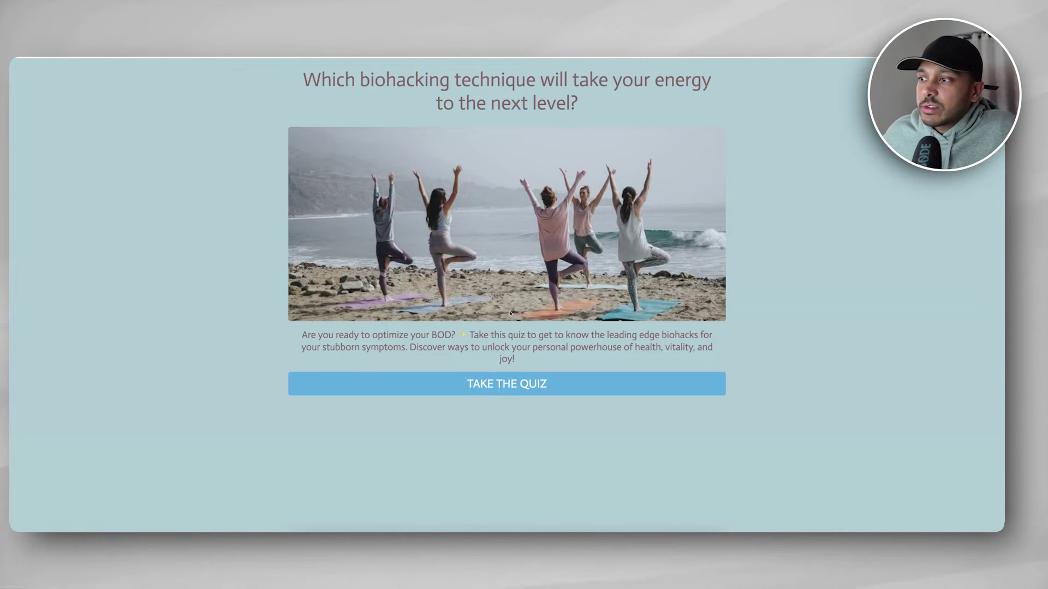
- Answer the biohacking quiz through to its results, then start the website's embedded business quiz
{"action": "left_click", "coordinate": [480, 384]}
{"action": "left_click", "coordinate": [484, 316]}
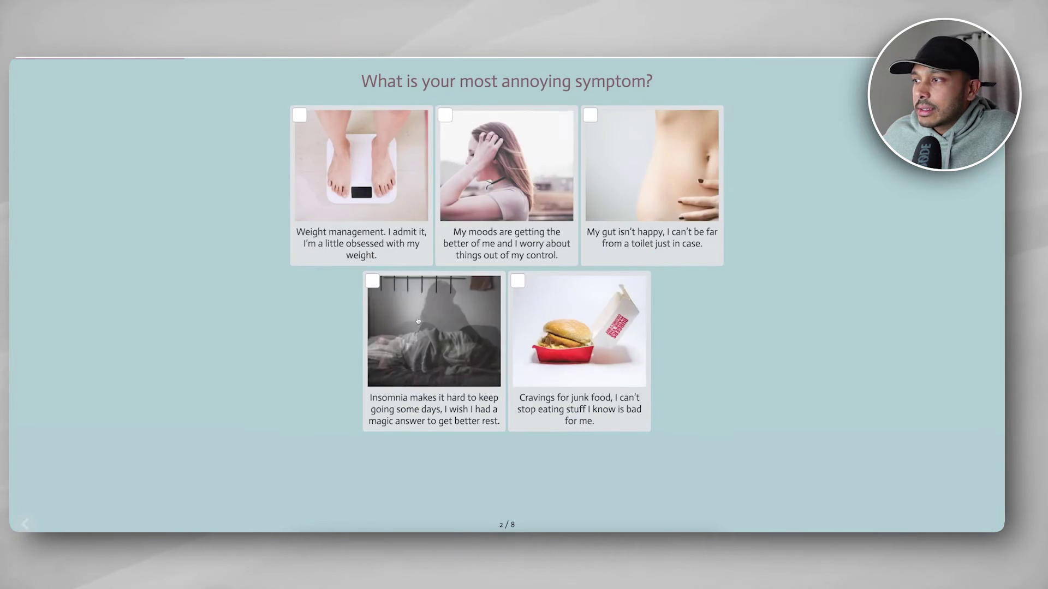
{"action": "left_click", "coordinate": [546, 191]}
{"action": "left_click", "coordinate": [568, 202]}
{"action": "left_click", "coordinate": [567, 201]}
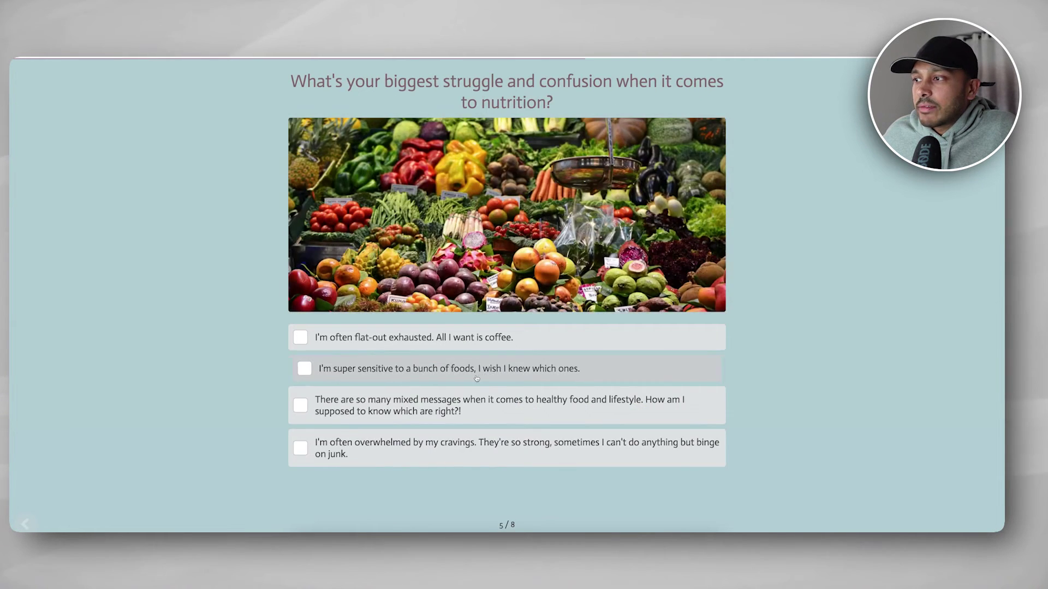
{"action": "left_click", "coordinate": [545, 367]}
{"action": "left_click", "coordinate": [632, 209]}
{"action": "left_click", "coordinate": [480, 358]}
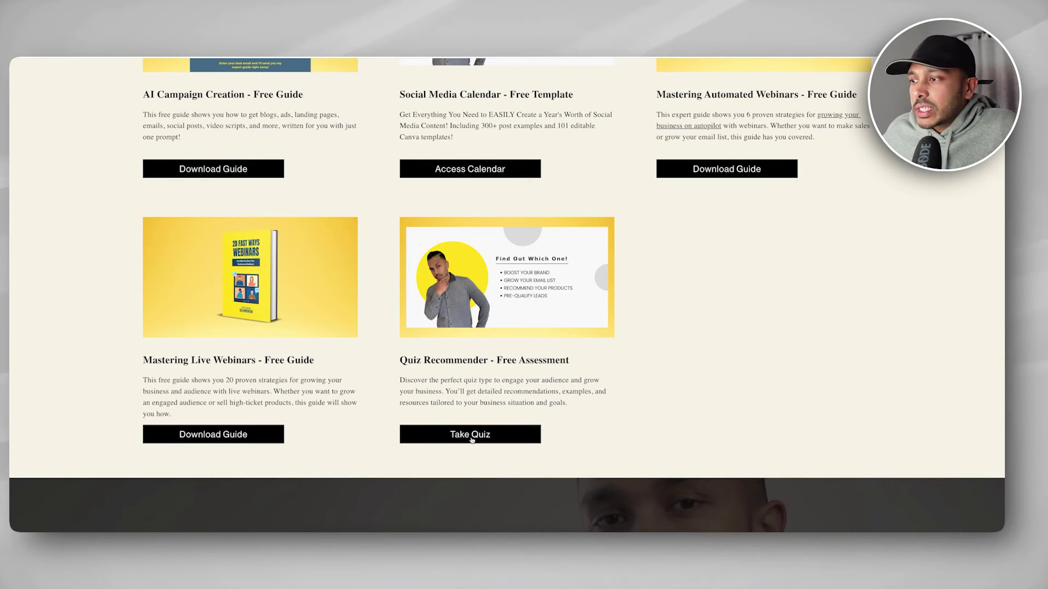
{"action": "left_click", "coordinate": [472, 440]}
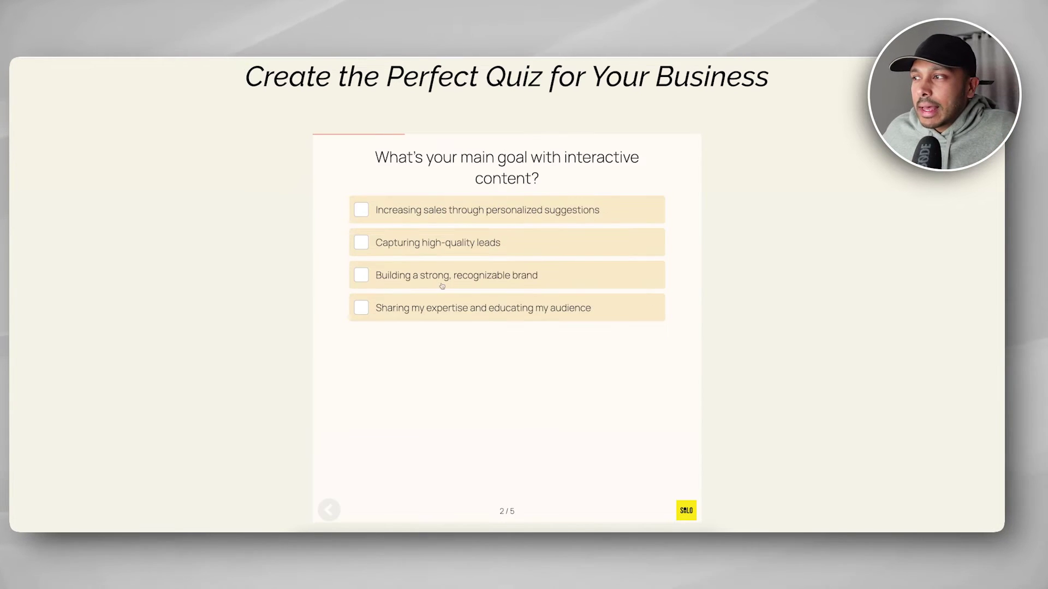
- Answer the remaining business quiz questions to reach the save-results form
{"action": "left_click", "coordinate": [445, 276]}
{"action": "left_click", "coordinate": [447, 277]}
{"action": "left_click", "coordinate": [450, 295]}
{"action": "left_click", "coordinate": [451, 310]}
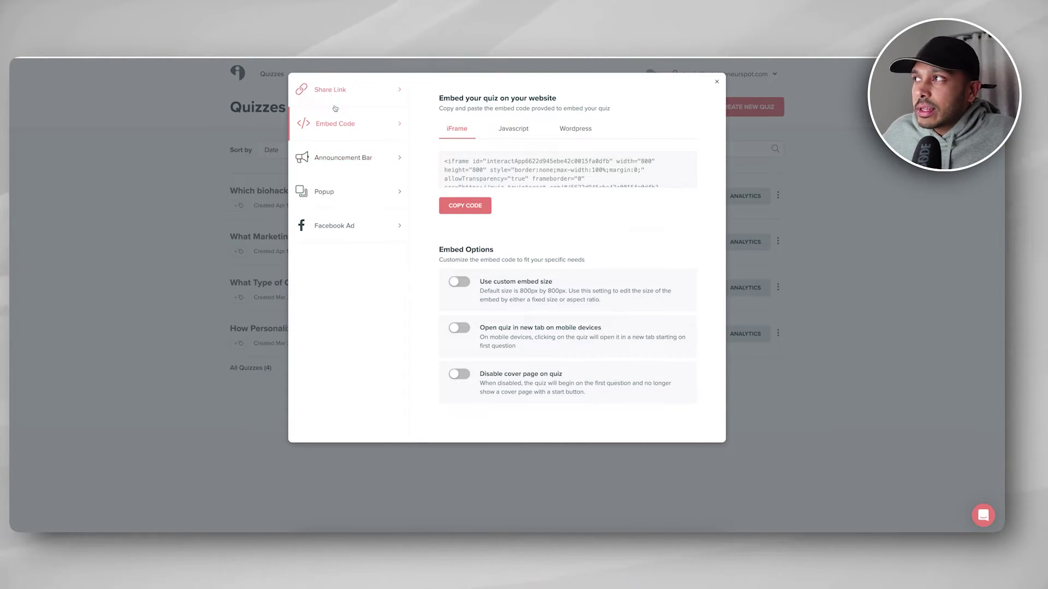
- Preview the Announcement Bar and Popup sharing options for the quiz
{"action": "left_click", "coordinate": [331, 159]}
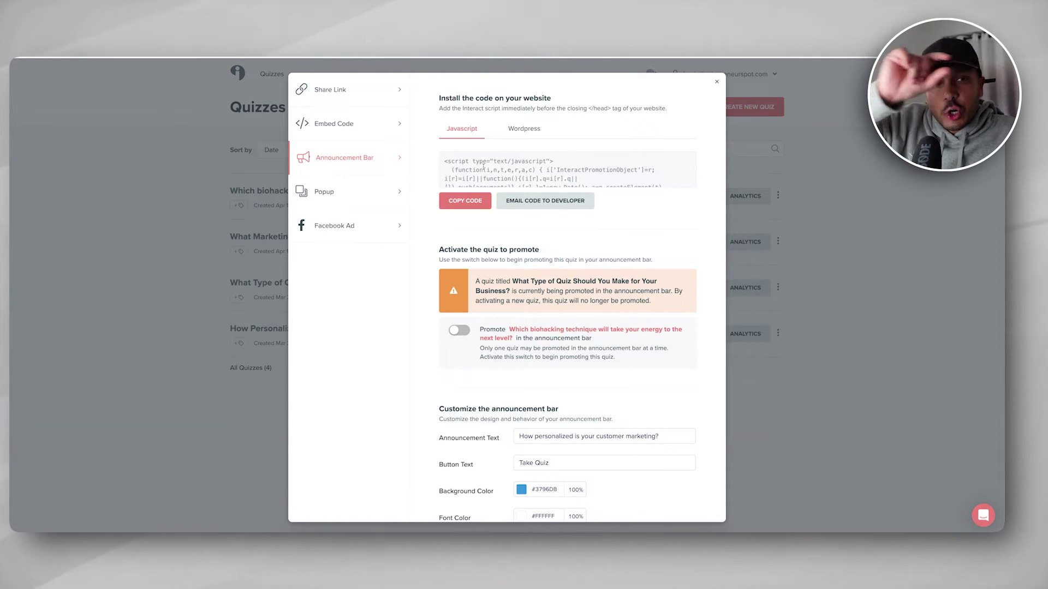
{"action": "left_click", "coordinate": [398, 193]}
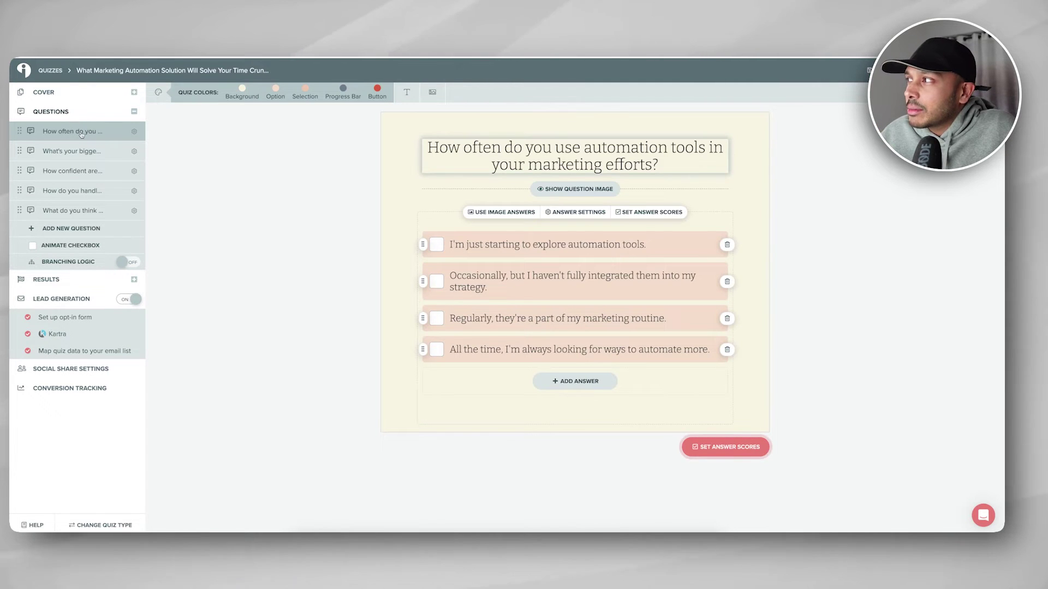
- On the quiz cover, recolour the Take Quiz button from red to green #42DB93
{"action": "left_click", "coordinate": [57, 98]}
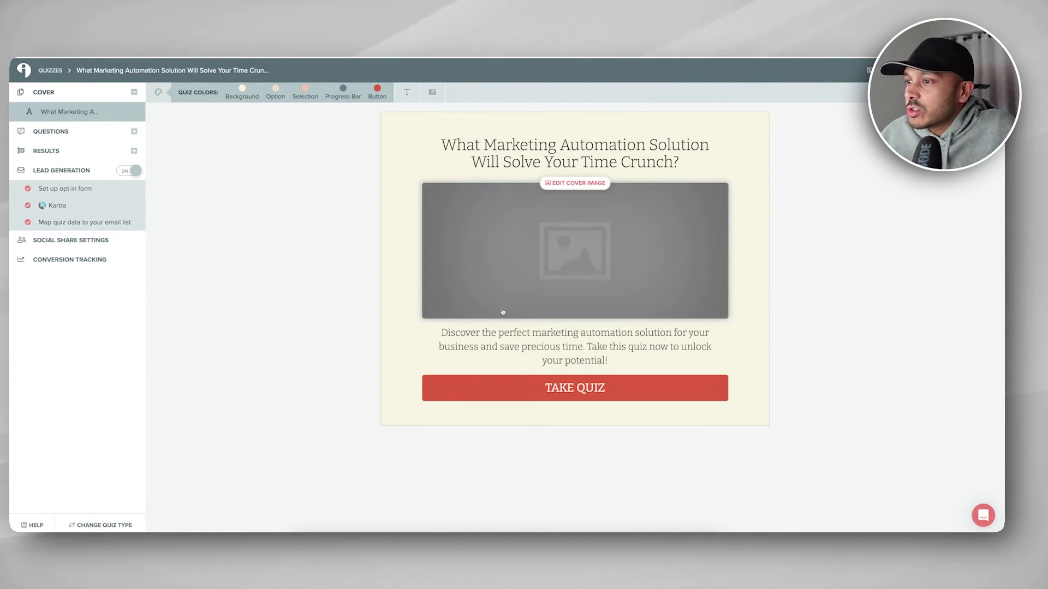
{"action": "left_click", "coordinate": [534, 388]}
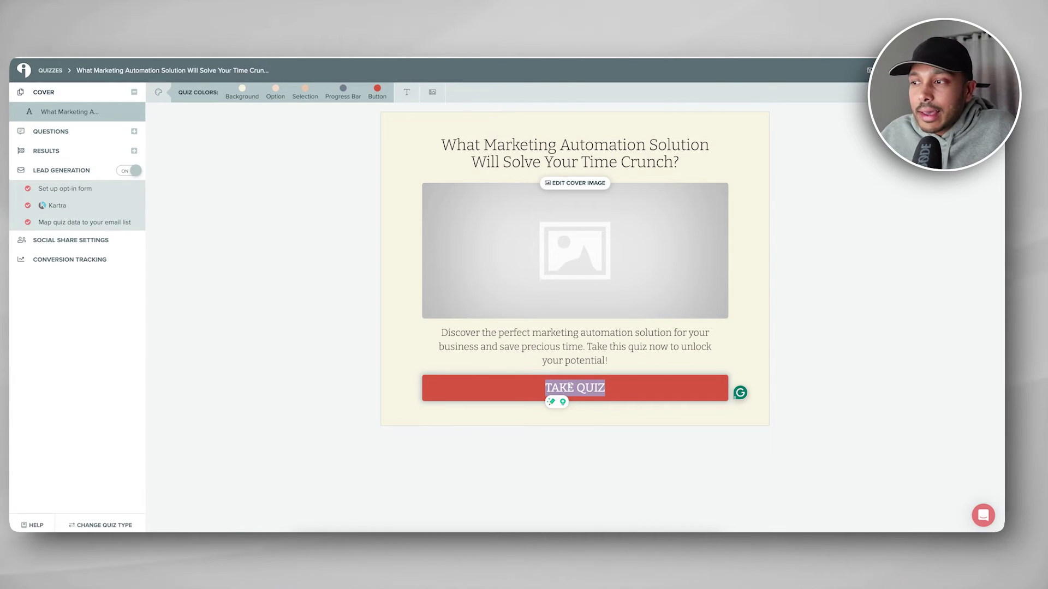
{"action": "left_click", "coordinate": [379, 90]}
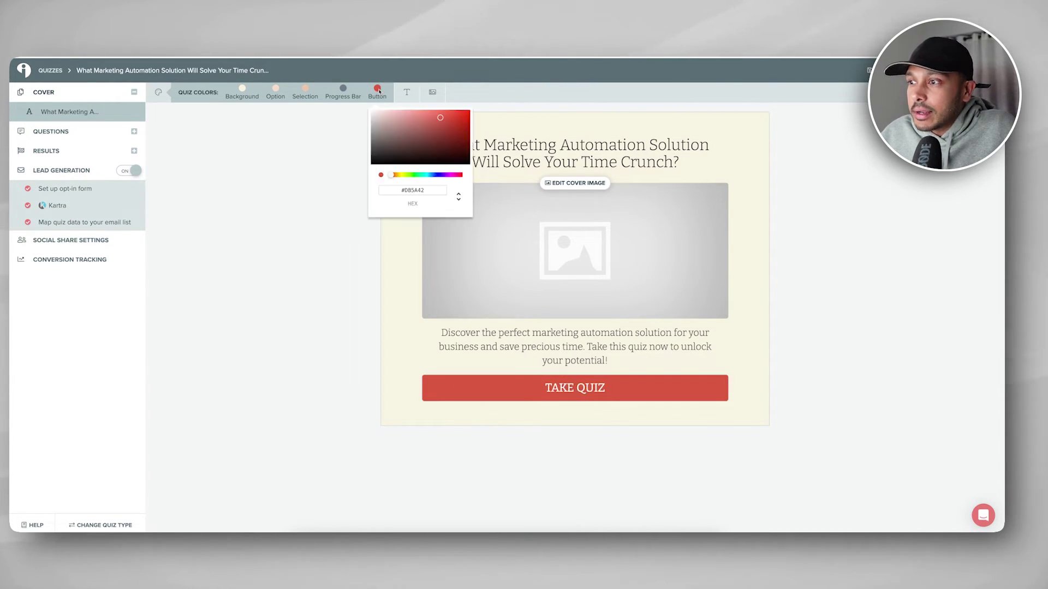
{"action": "left_click_drag", "start_coordinate": [404, 174], "coordinate": [420, 175]}
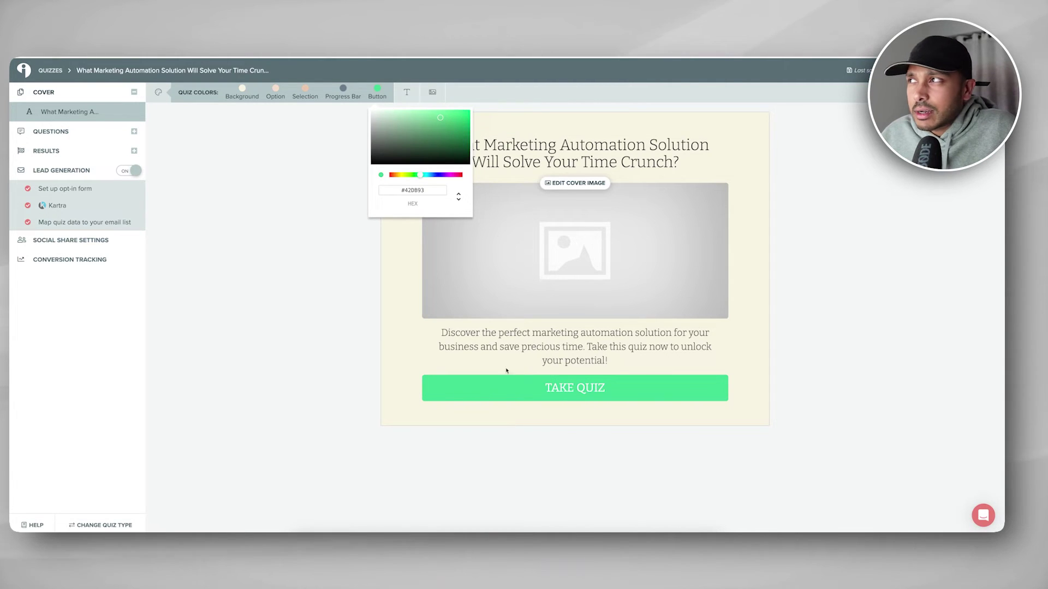
{"action": "left_click", "coordinate": [355, 326]}
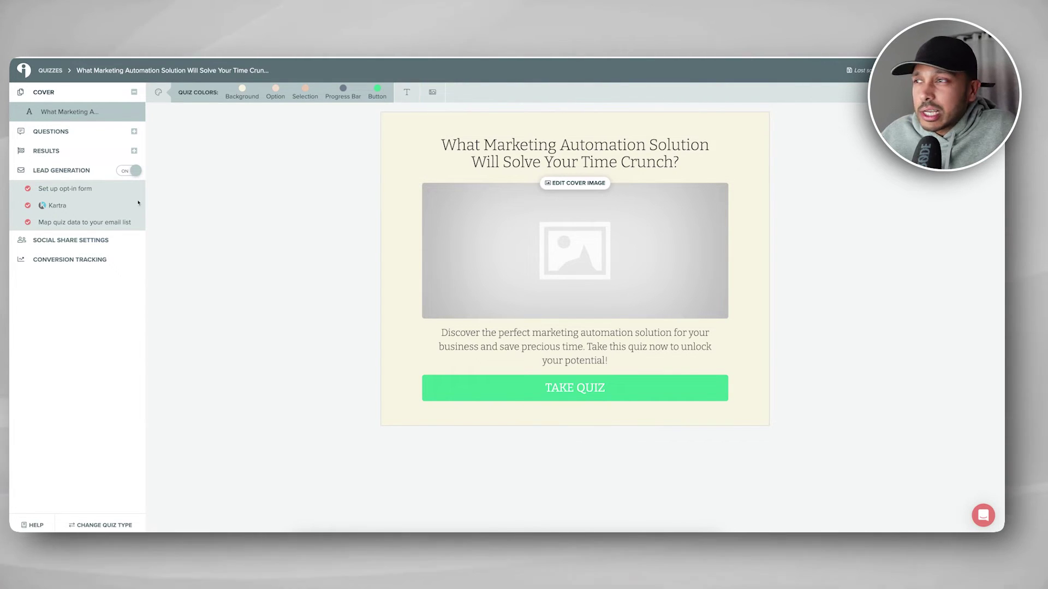
- Expand the questions list and look through questions two to four before returning to the first
{"action": "left_click", "coordinate": [48, 132]}
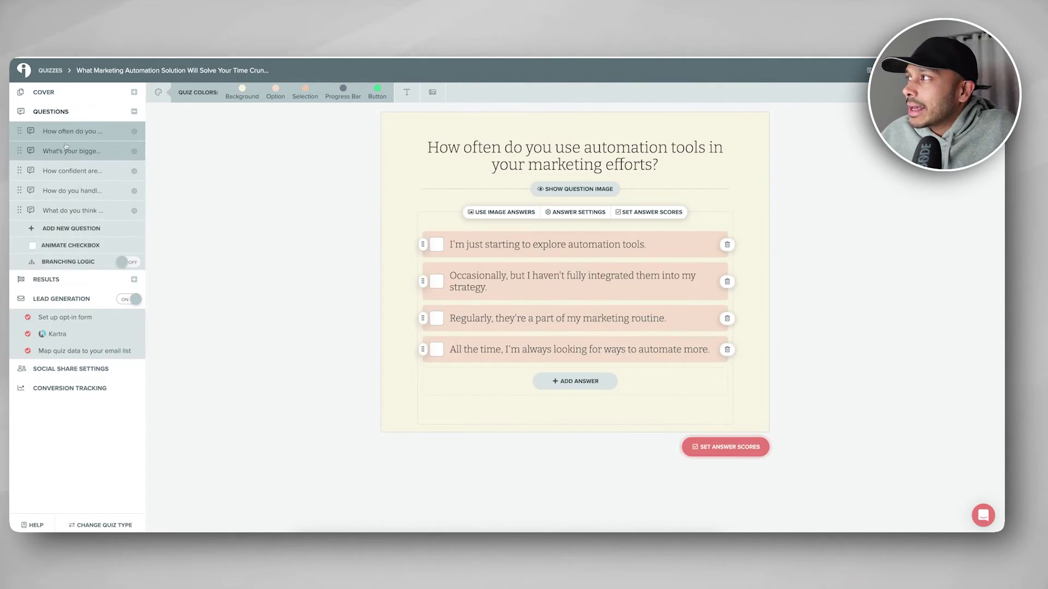
{"action": "left_click", "coordinate": [65, 151]}
{"action": "left_click", "coordinate": [66, 171]}
{"action": "left_click", "coordinate": [67, 192]}
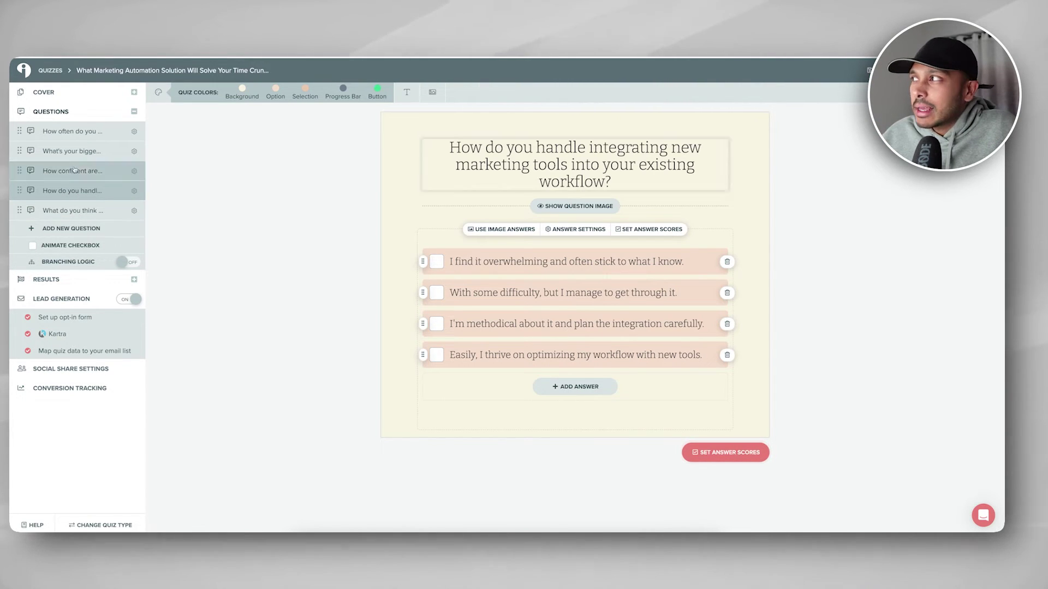
{"action": "left_click", "coordinate": [71, 132]}
- Upload the SOLO logo image and save it onto the quiz
{"action": "left_click", "coordinate": [433, 94]}
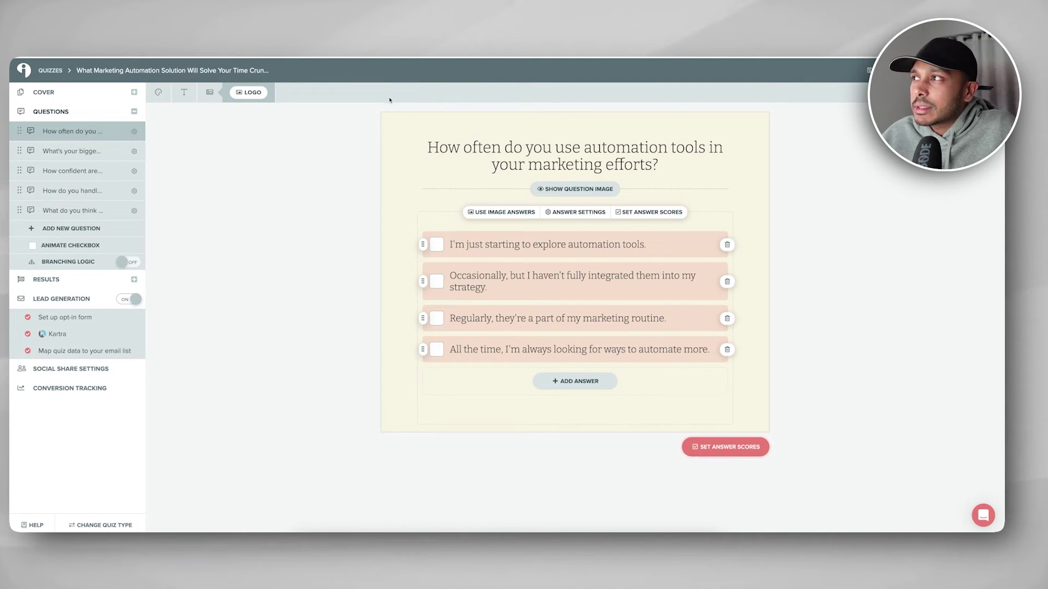
{"action": "left_click", "coordinate": [249, 94]}
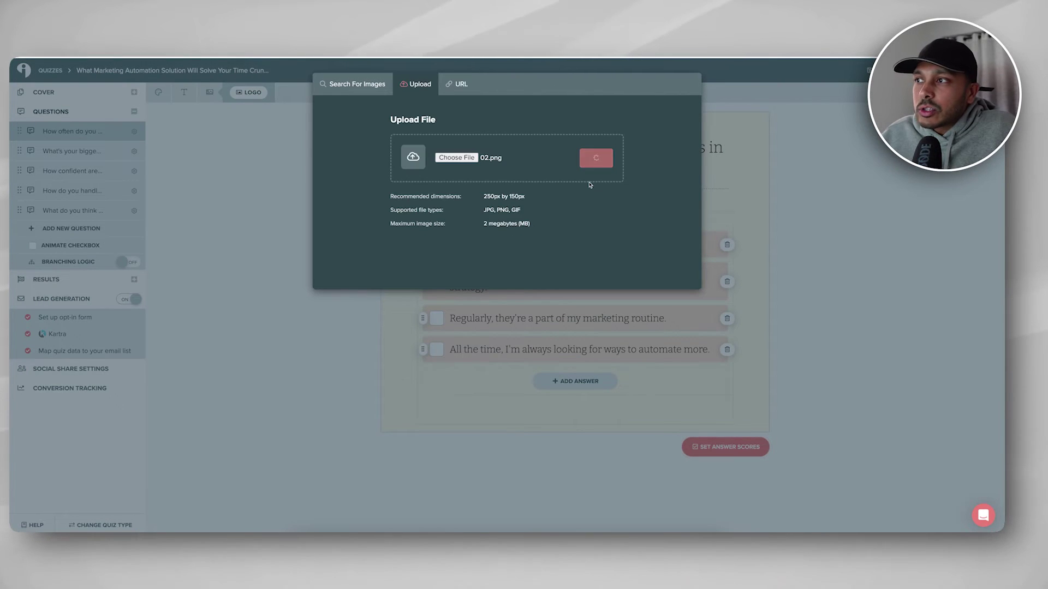
{"action": "left_click", "coordinate": [586, 164]}
{"action": "left_click", "coordinate": [674, 85]}
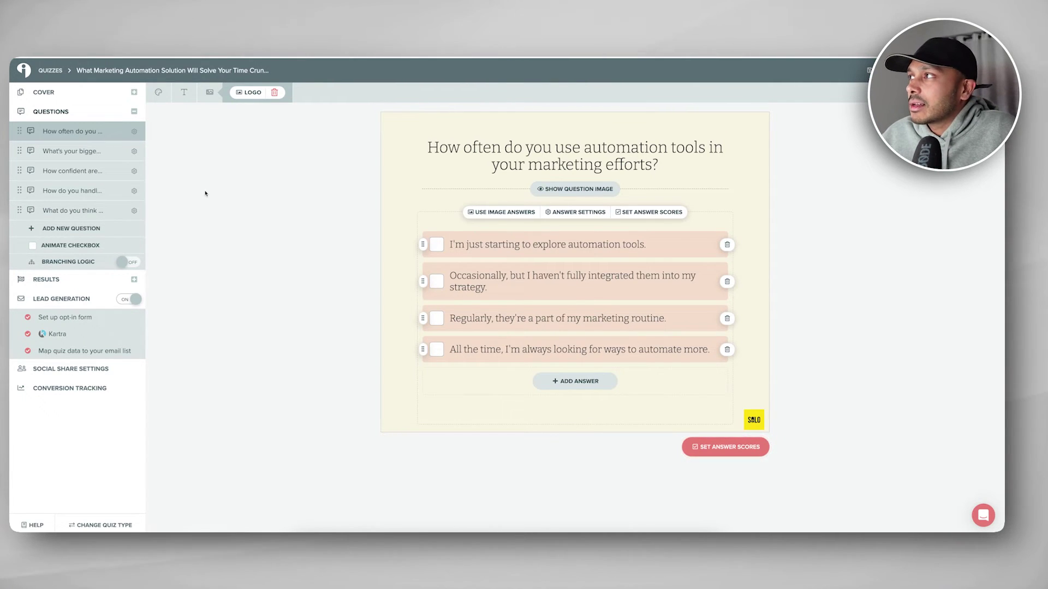
- Add a sixth question, then insert blank lines below the Automation Apprentice result description
{"action": "left_click", "coordinate": [184, 93]}
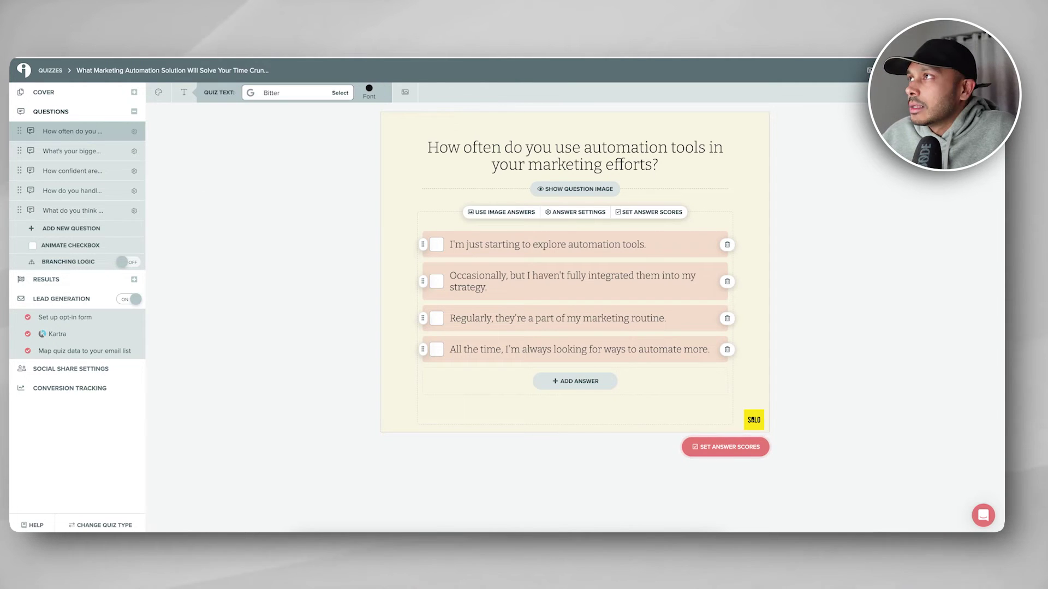
{"action": "left_click", "coordinate": [63, 134]}
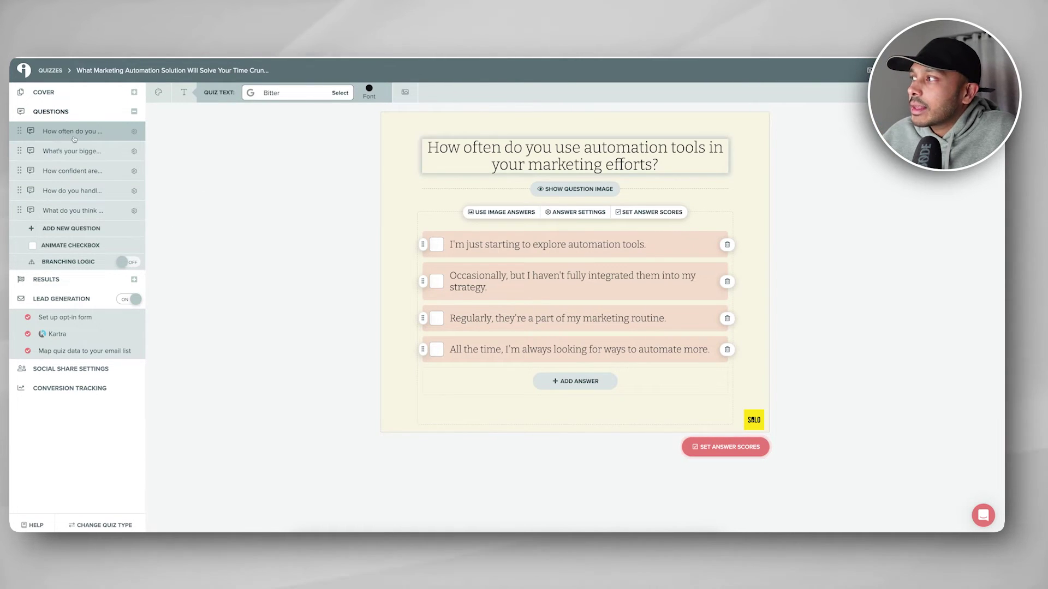
{"action": "left_click", "coordinate": [71, 228]}
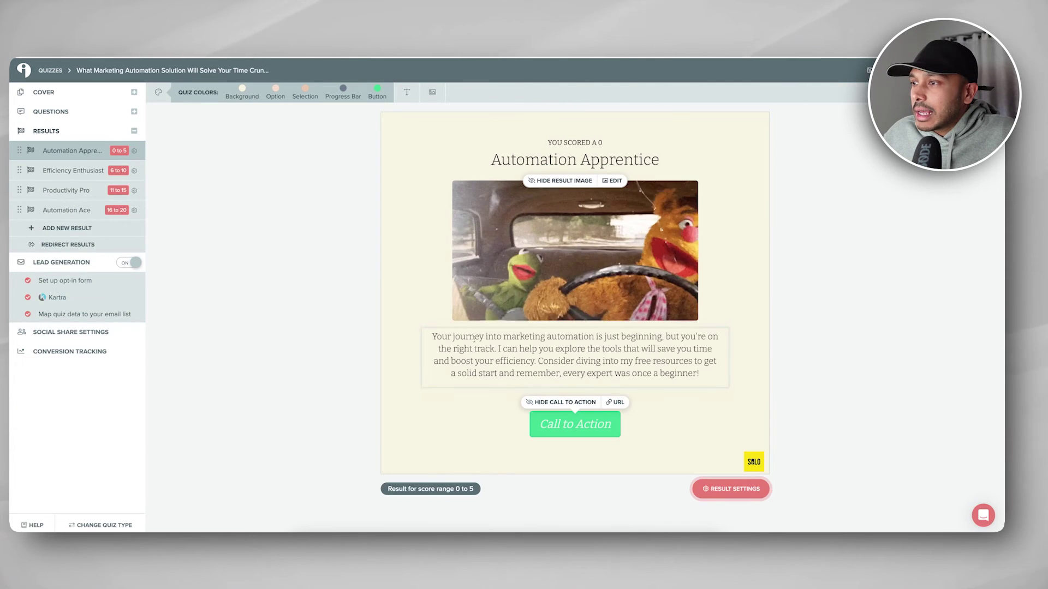
{"action": "left_click", "coordinate": [616, 373]}
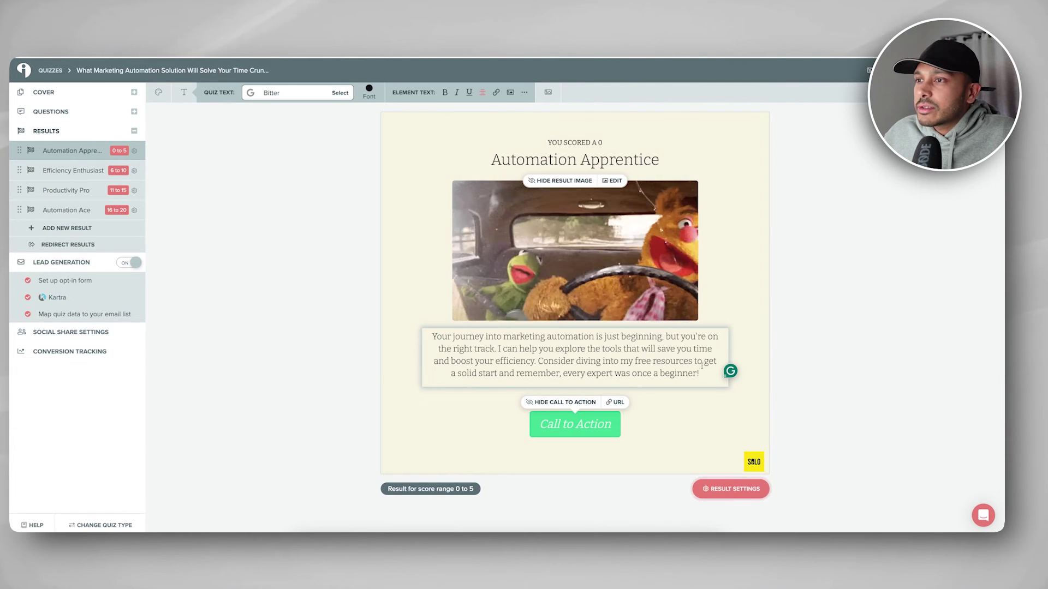
{"action": "key", "text": "Return"}
{"action": "key", "text": "Return"}
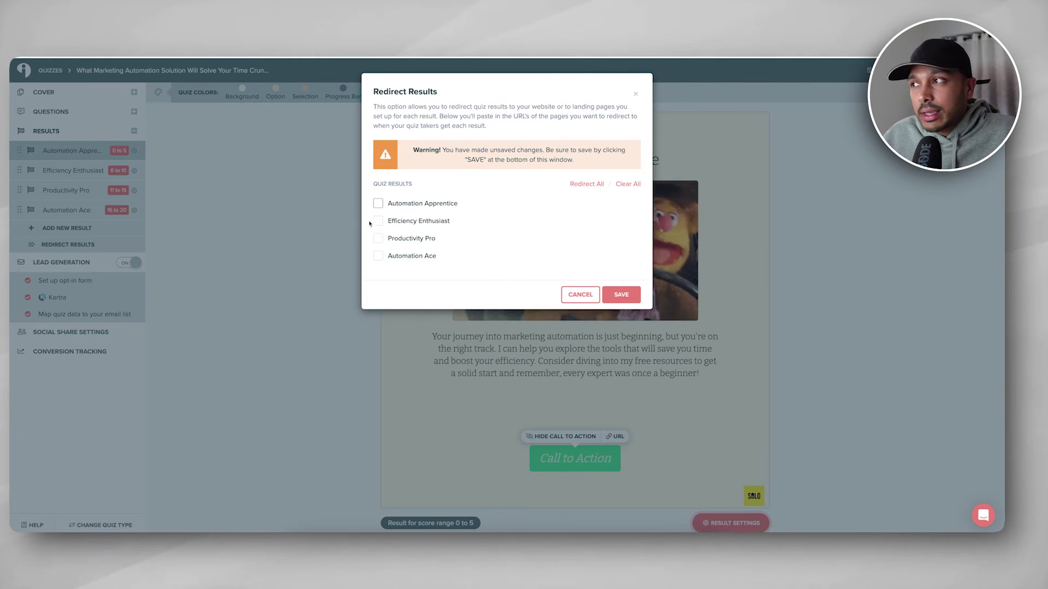
- Enable redirecting for the Automation Apprentice result, focus its Redirect To URL field, and close the dialog
{"action": "left_click", "coordinate": [415, 204]}
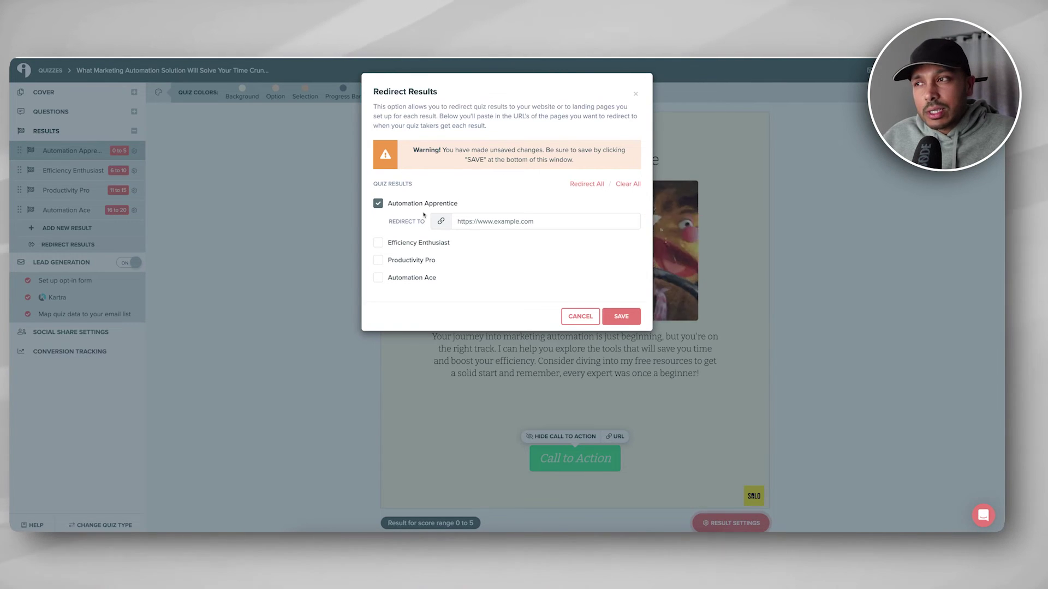
{"action": "left_click", "coordinate": [517, 220]}
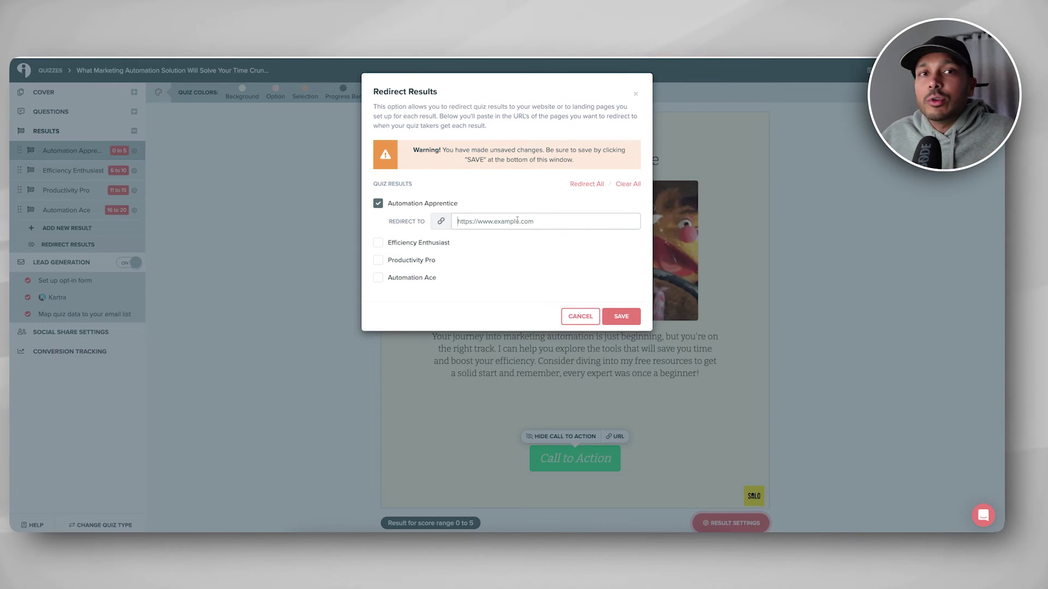
{"action": "left_click", "coordinate": [340, 173]}
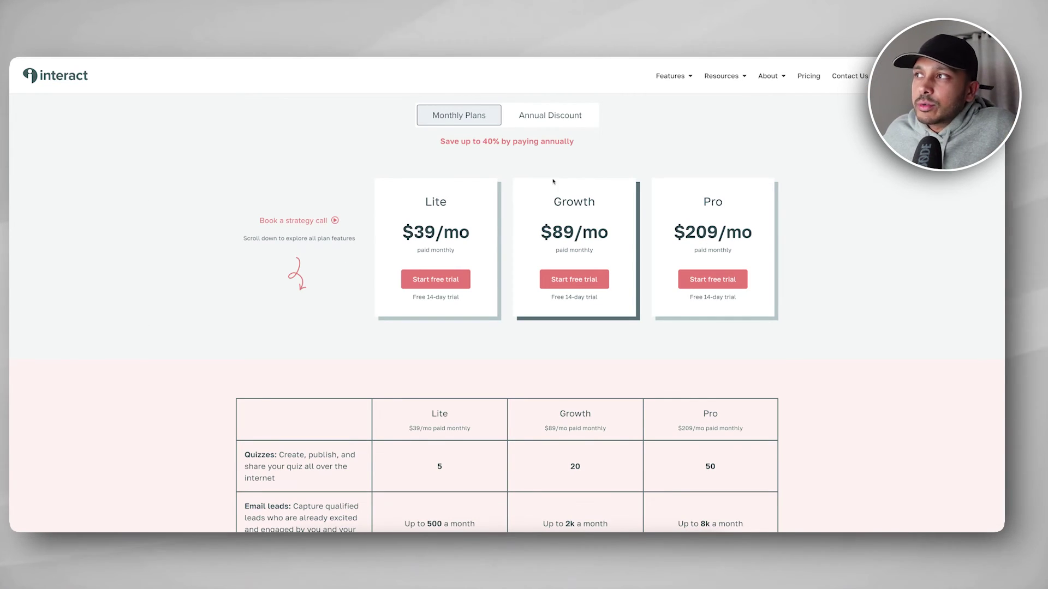
{"action": "left_click", "coordinate": [551, 116]}
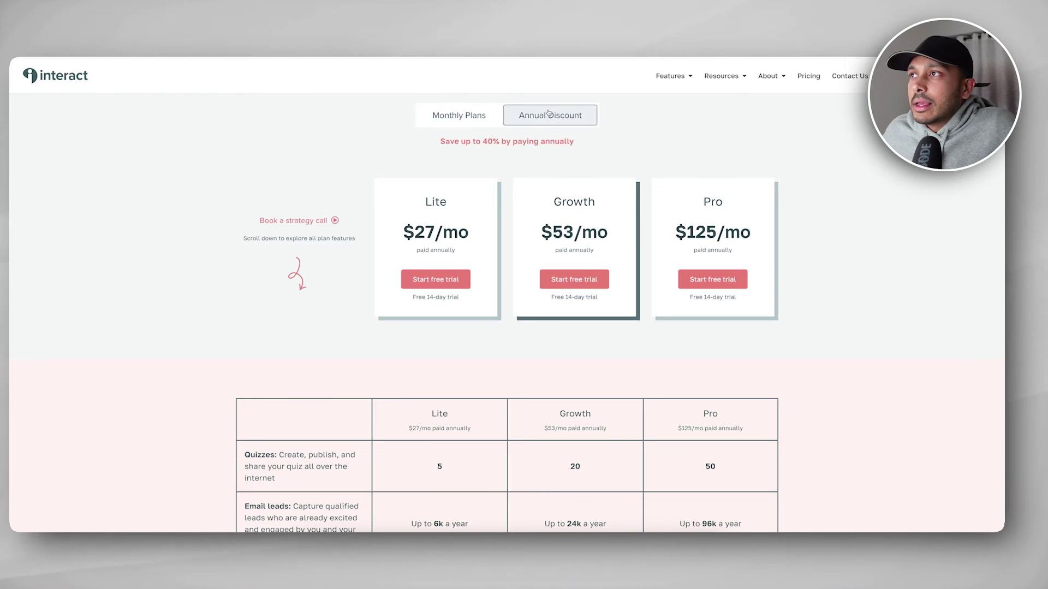
{"action": "left_click", "coordinate": [445, 116]}
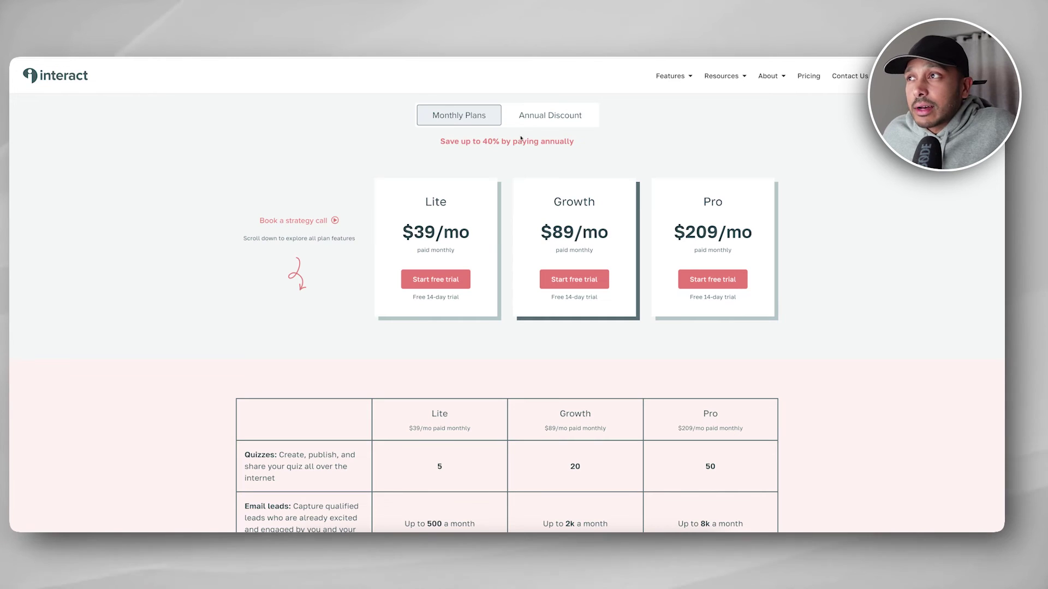
{"action": "left_click", "coordinate": [534, 121]}
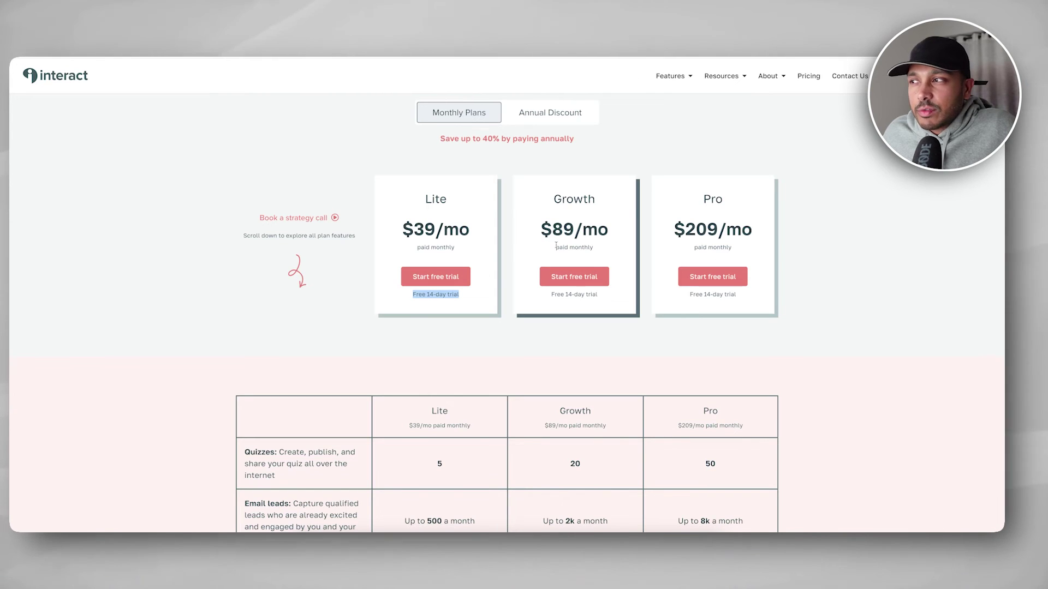
- Scroll through the Lite/Growth/Pro feature comparison down to the team members and support rows
{"action": "scroll", "coordinate": [522, 294], "scroll_direction": "down", "scroll_amount": 2}
{"action": "scroll", "coordinate": [523, 295], "scroll_direction": "down", "scroll_amount": 3}
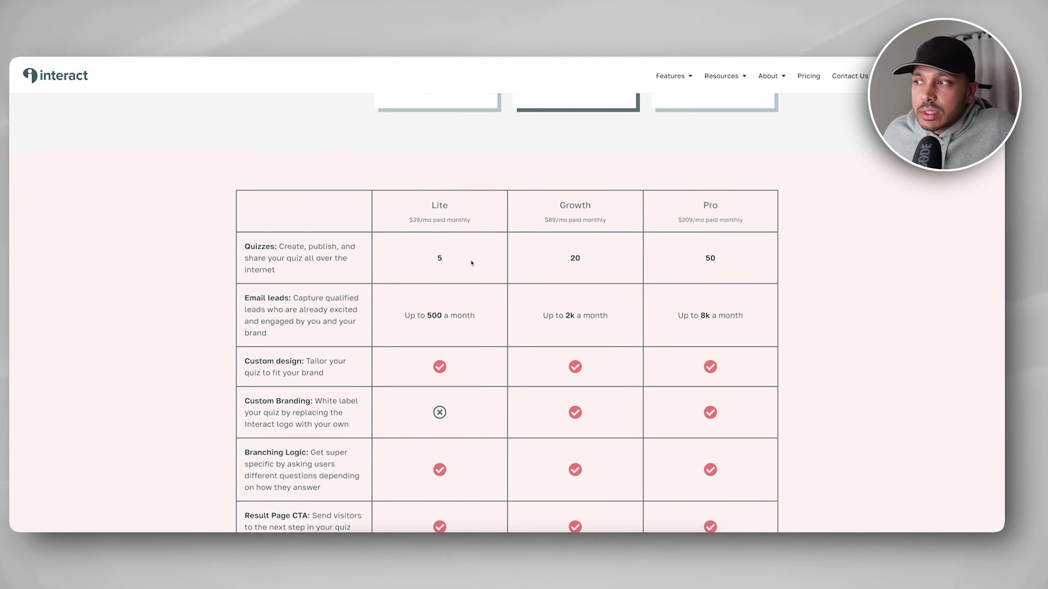
{"action": "scroll", "coordinate": [472, 263], "scroll_direction": "down", "scroll_amount": 3}
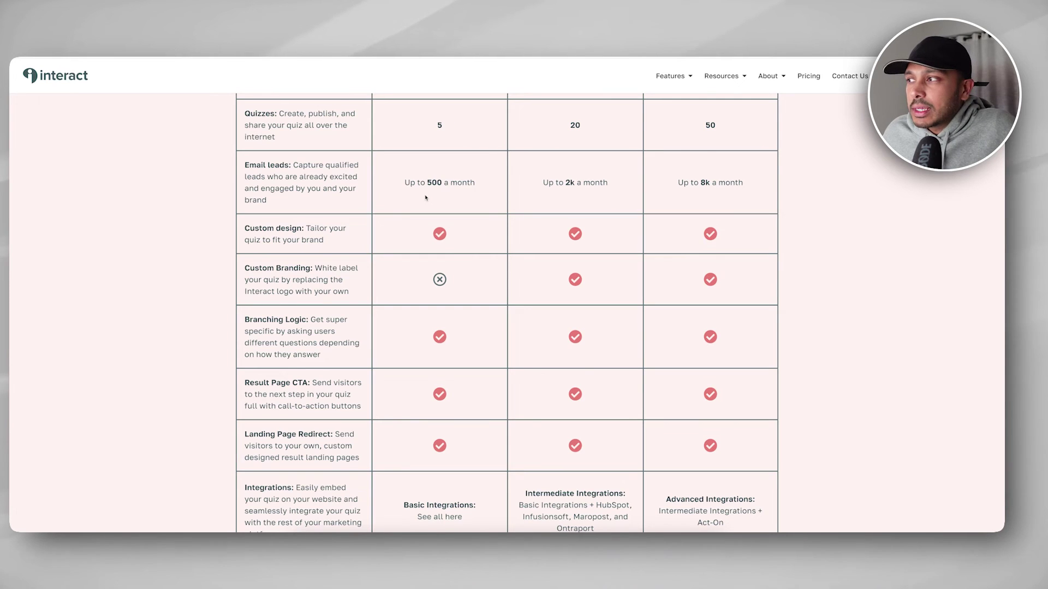
{"action": "scroll", "coordinate": [426, 197], "scroll_direction": "up", "scroll_amount": 1}
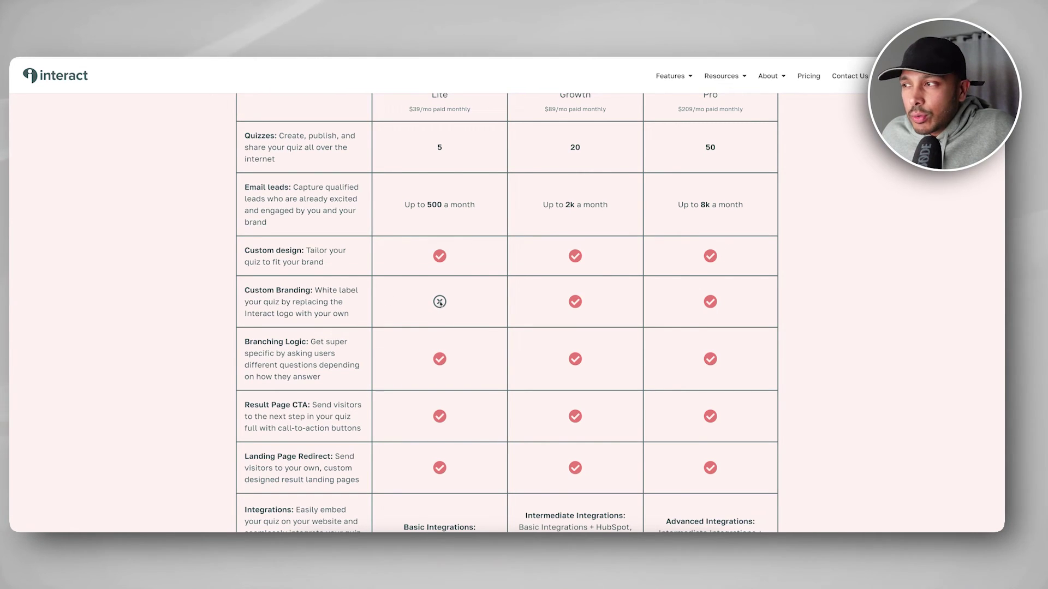
{"action": "scroll", "coordinate": [440, 301], "scroll_direction": "down", "scroll_amount": 3}
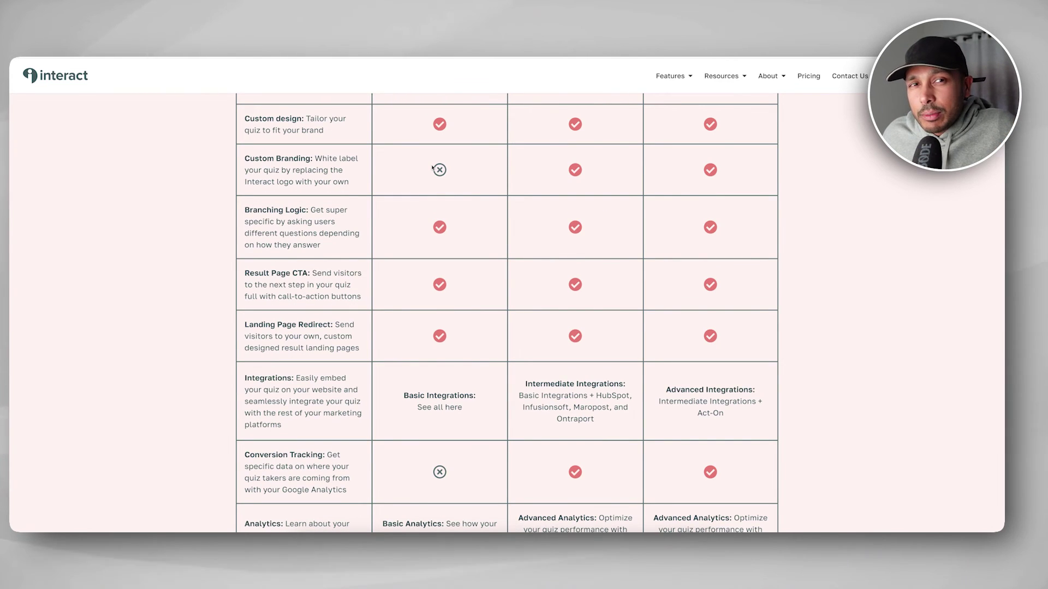
{"action": "scroll", "coordinate": [433, 168], "scroll_direction": "down", "scroll_amount": 1}
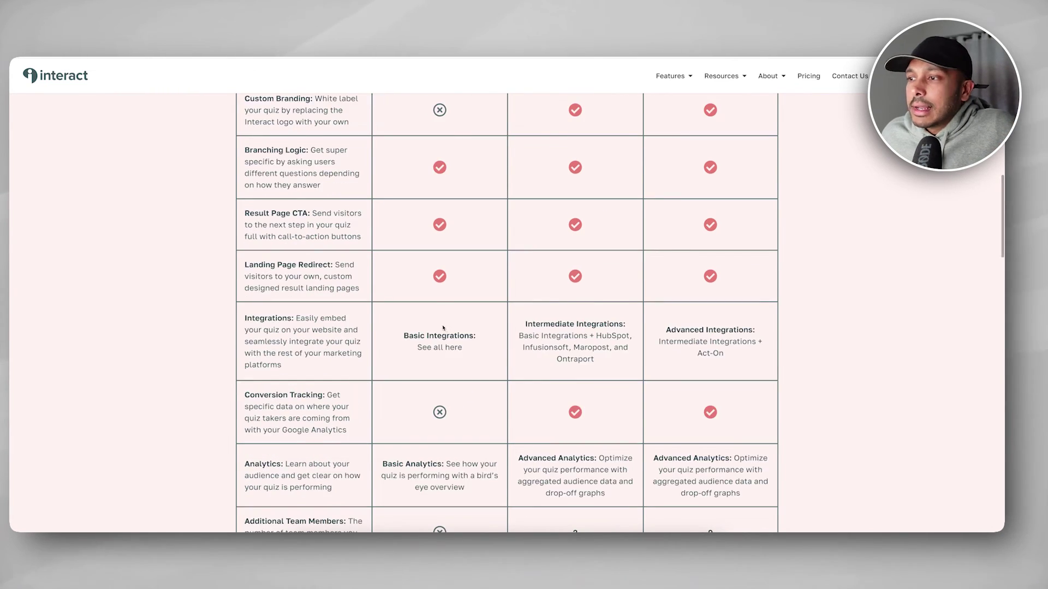
{"action": "mouse_move", "coordinate": [443, 348]}
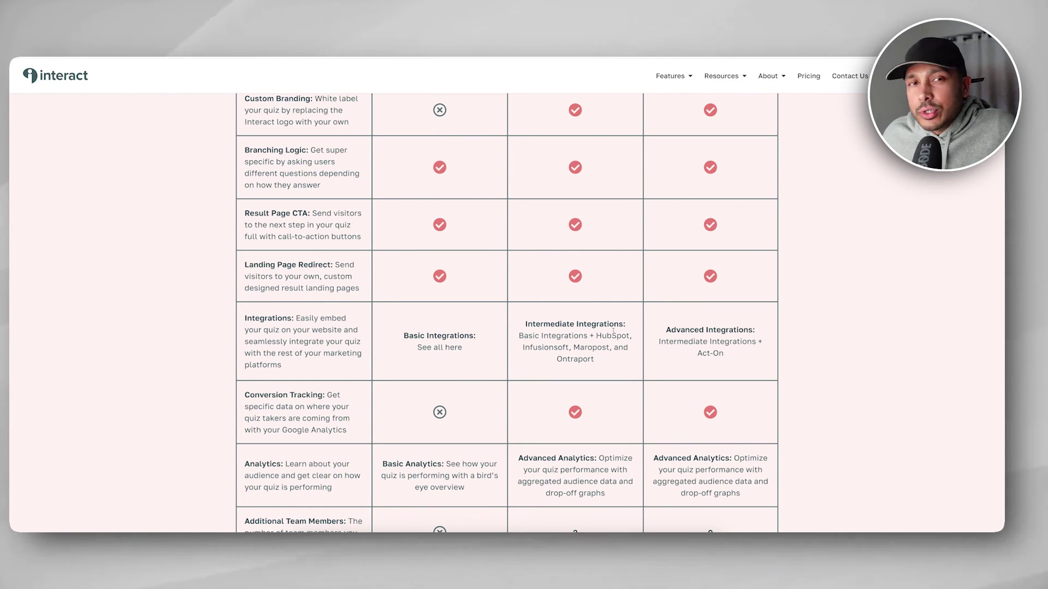
{"action": "scroll", "coordinate": [524, 328], "scroll_direction": "down", "scroll_amount": 2}
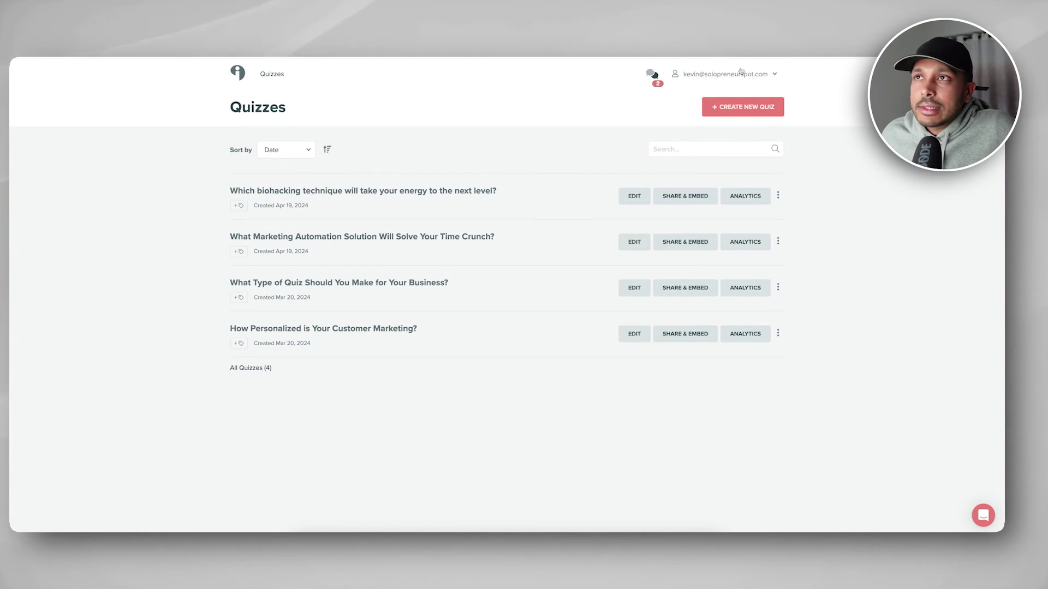
- From the account's Team page, view the roles offered for a new team member, then cancel the invite
{"action": "left_click", "coordinate": [729, 74]}
{"action": "left_click", "coordinate": [674, 158]}
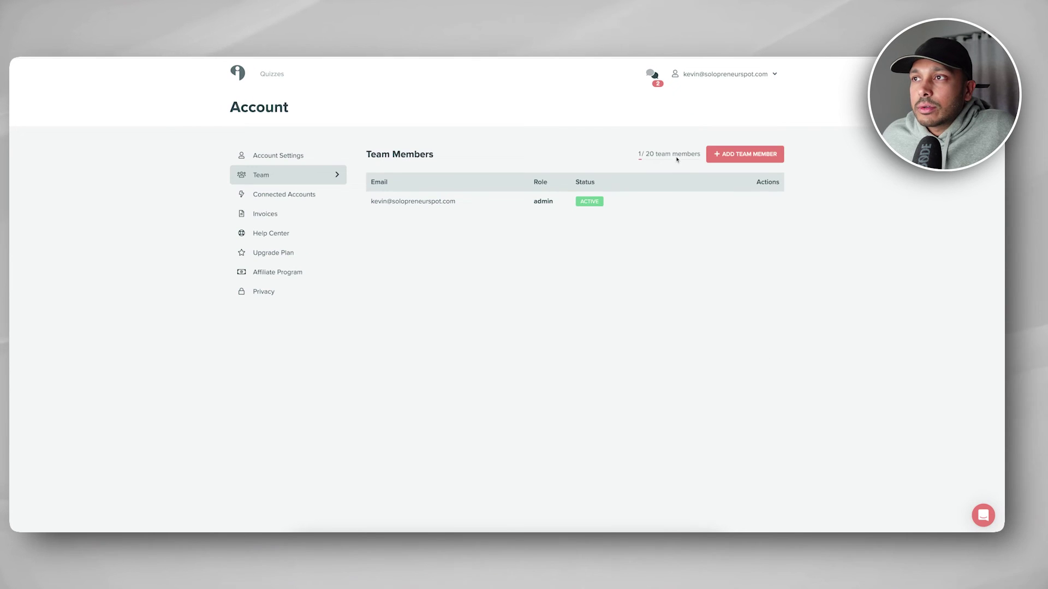
{"action": "left_click", "coordinate": [744, 156]}
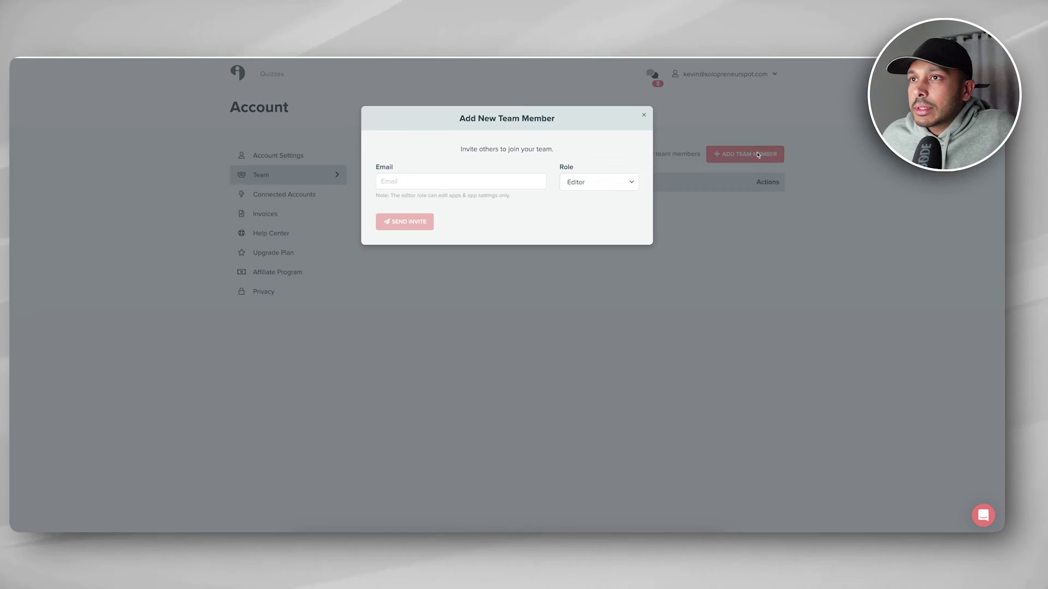
{"action": "left_click", "coordinate": [601, 183]}
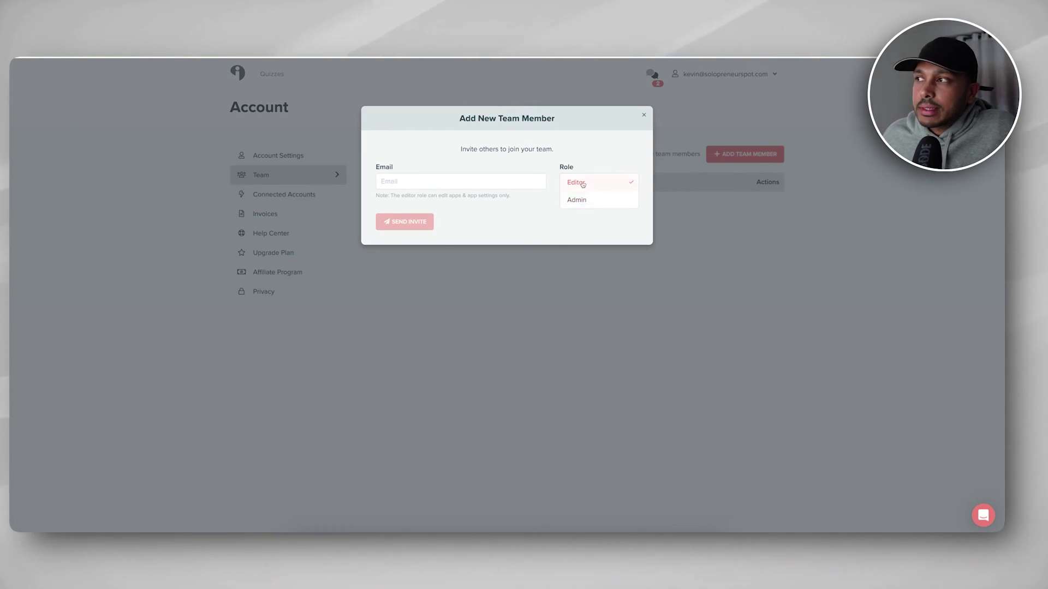
{"action": "left_click", "coordinate": [390, 74]}
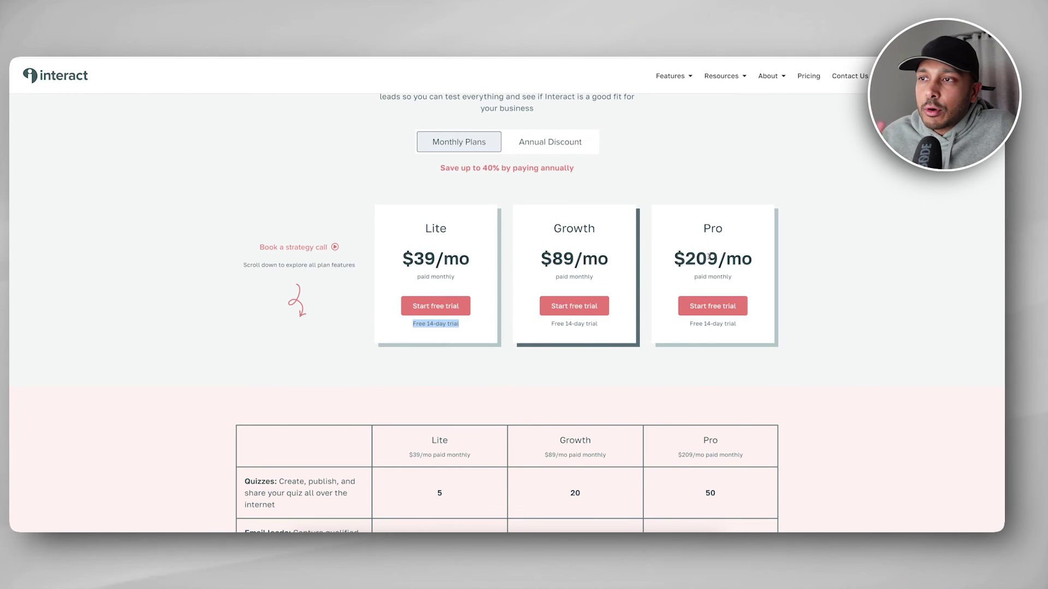
- Preview the annual Pro plan's free-trial checkout, then start the monthly Lite plan's free trial
{"action": "left_click", "coordinate": [552, 142]}
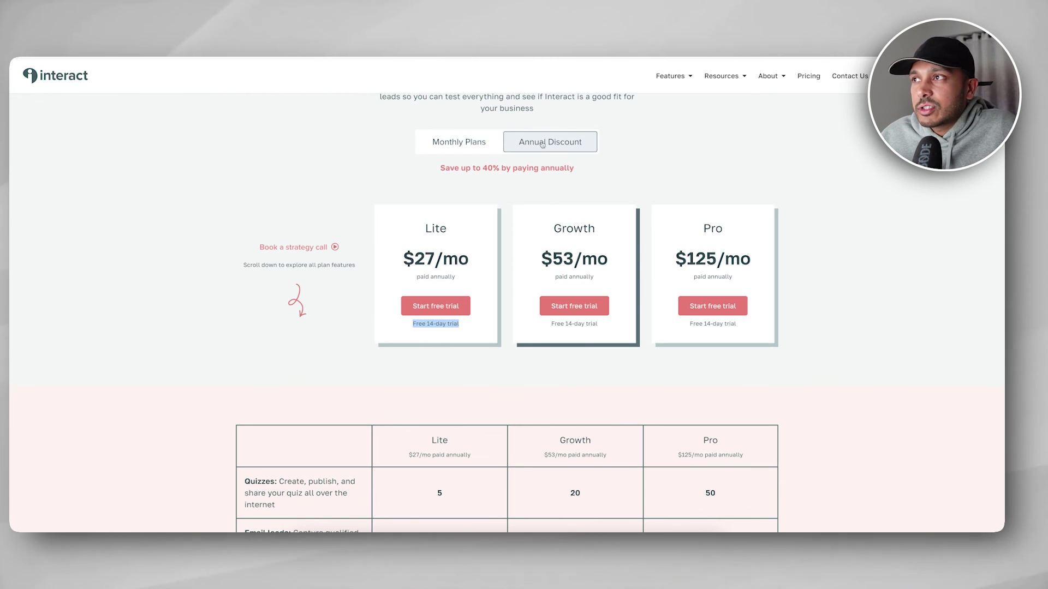
{"action": "left_click", "coordinate": [542, 144]}
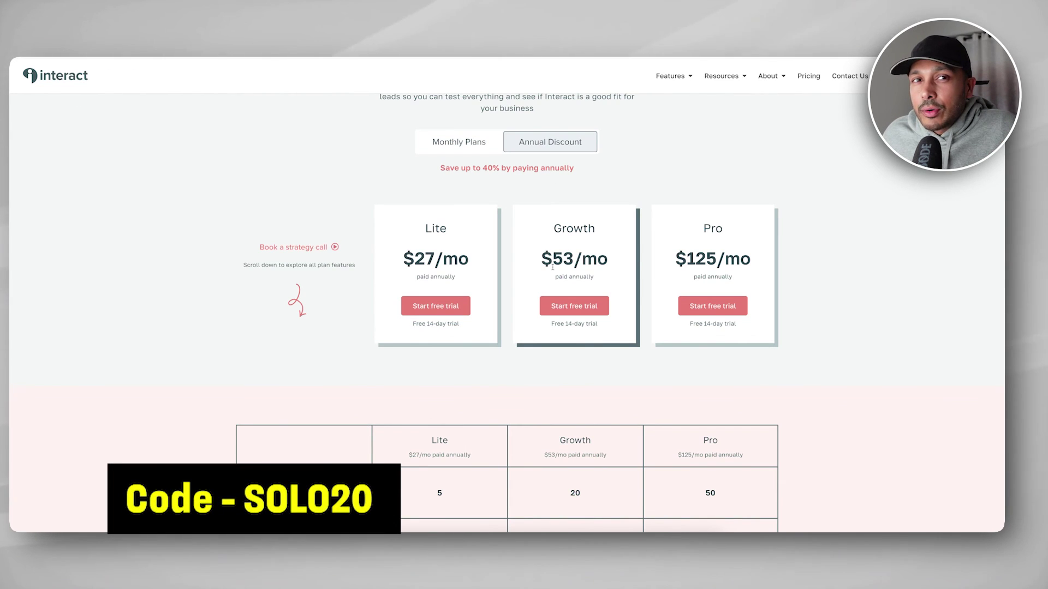
{"action": "left_click", "coordinate": [711, 306]}
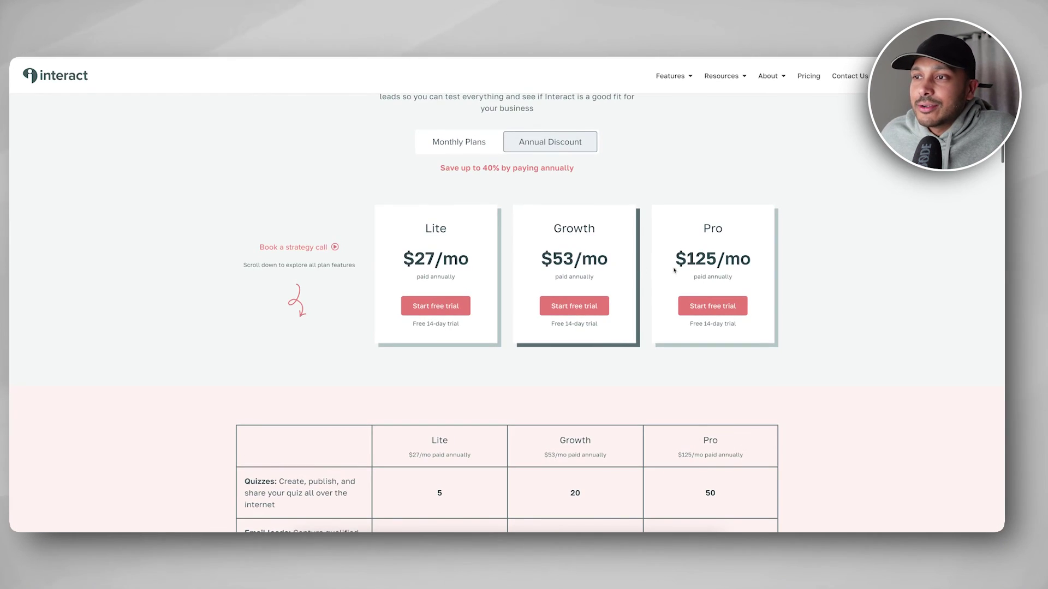
{"action": "left_click", "coordinate": [462, 140]}
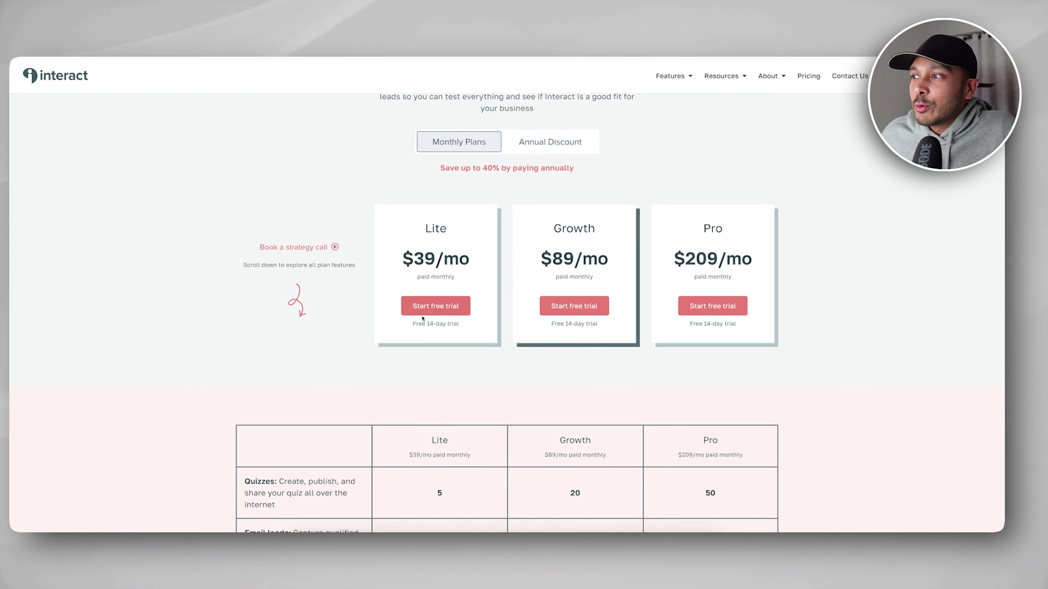
{"action": "left_click", "coordinate": [423, 311]}
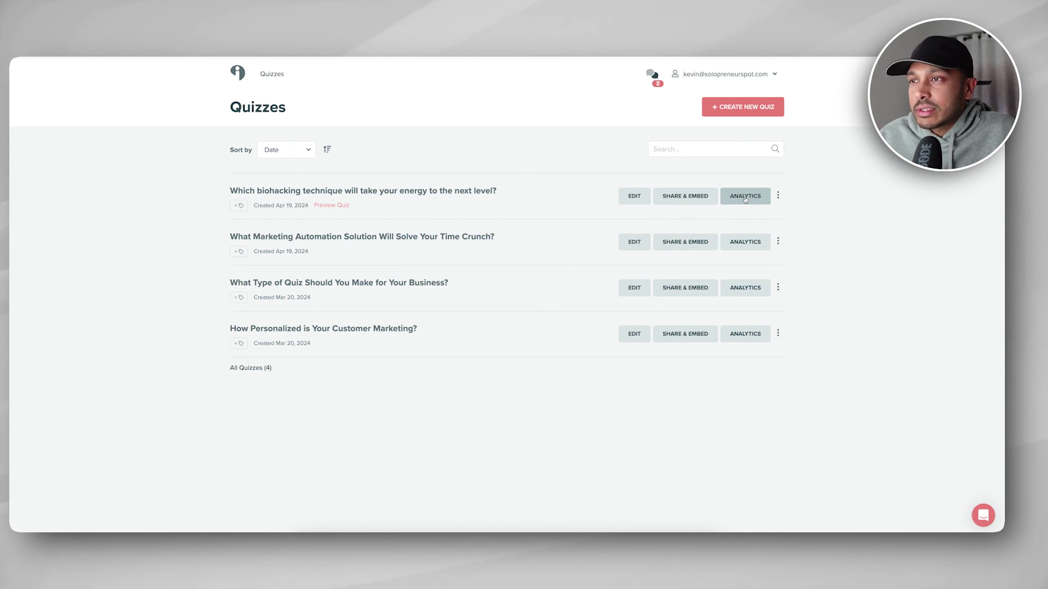
{"action": "left_click", "coordinate": [745, 198]}
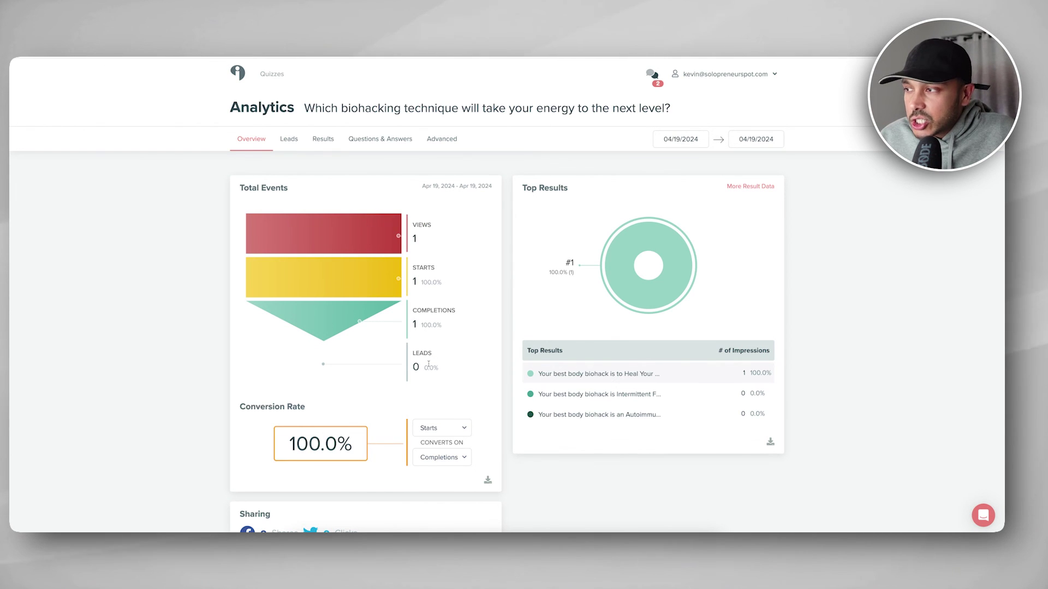
{"action": "scroll", "coordinate": [620, 389], "scroll_direction": "down", "scroll_amount": 6}
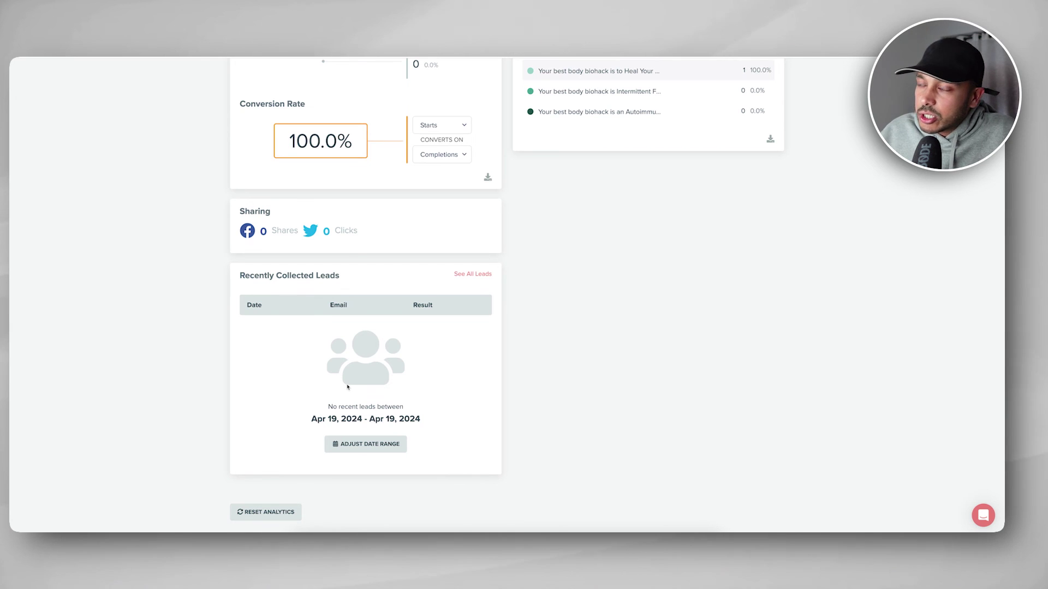
{"action": "scroll", "coordinate": [355, 410], "scroll_direction": "up", "scroll_amount": 6}
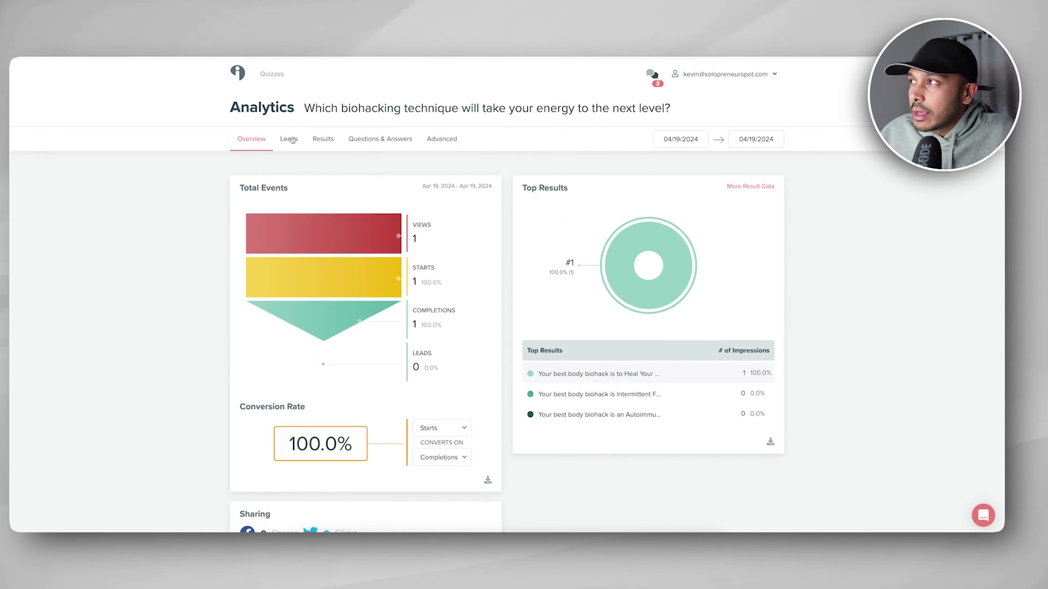
{"action": "left_click", "coordinate": [291, 139]}
{"action": "left_click", "coordinate": [323, 139]}
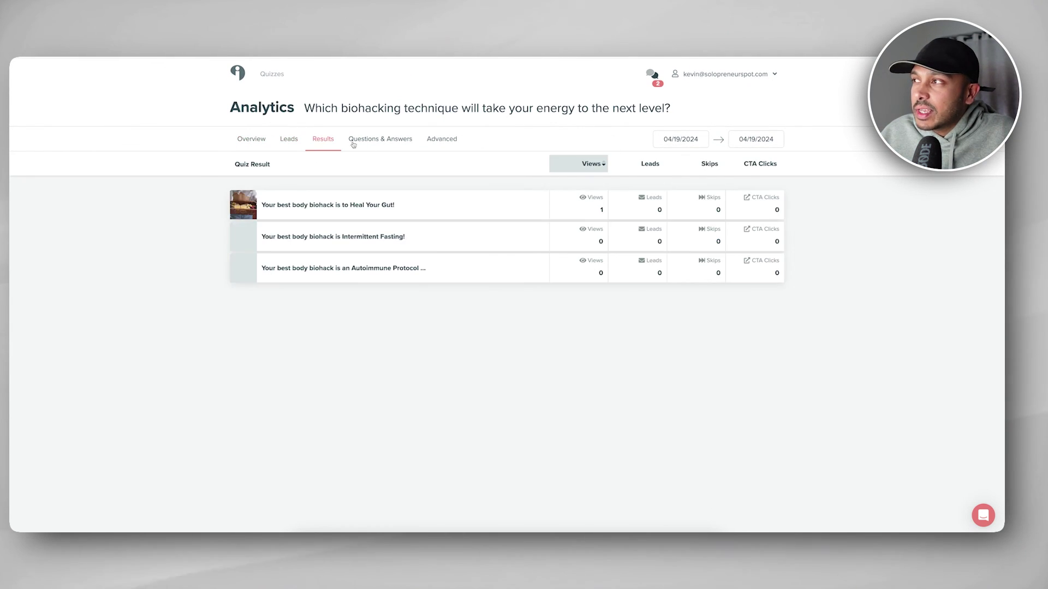
{"action": "left_click", "coordinate": [385, 145]}
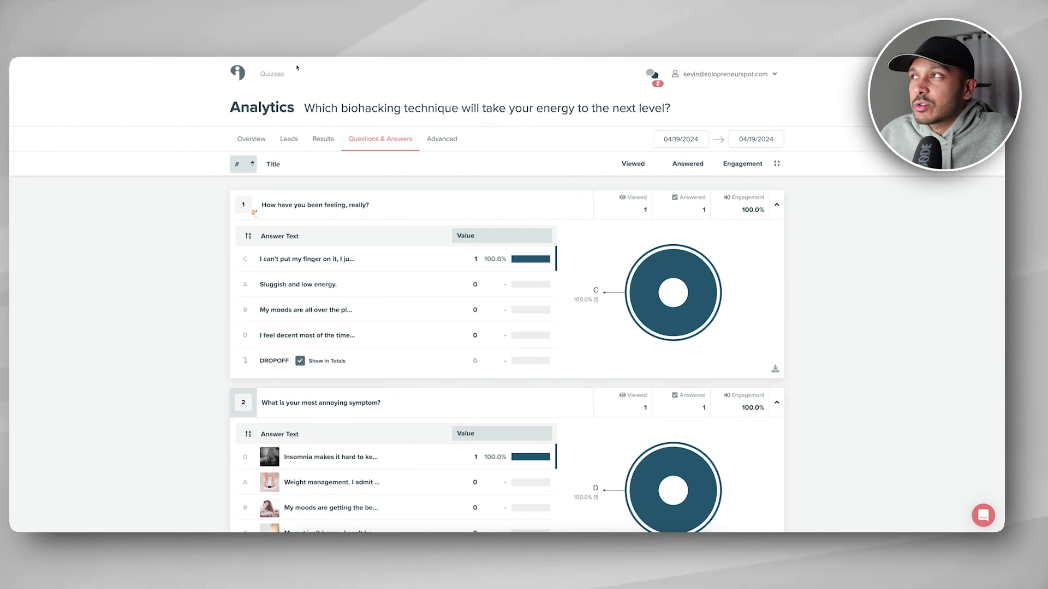
{"action": "left_click", "coordinate": [273, 74]}
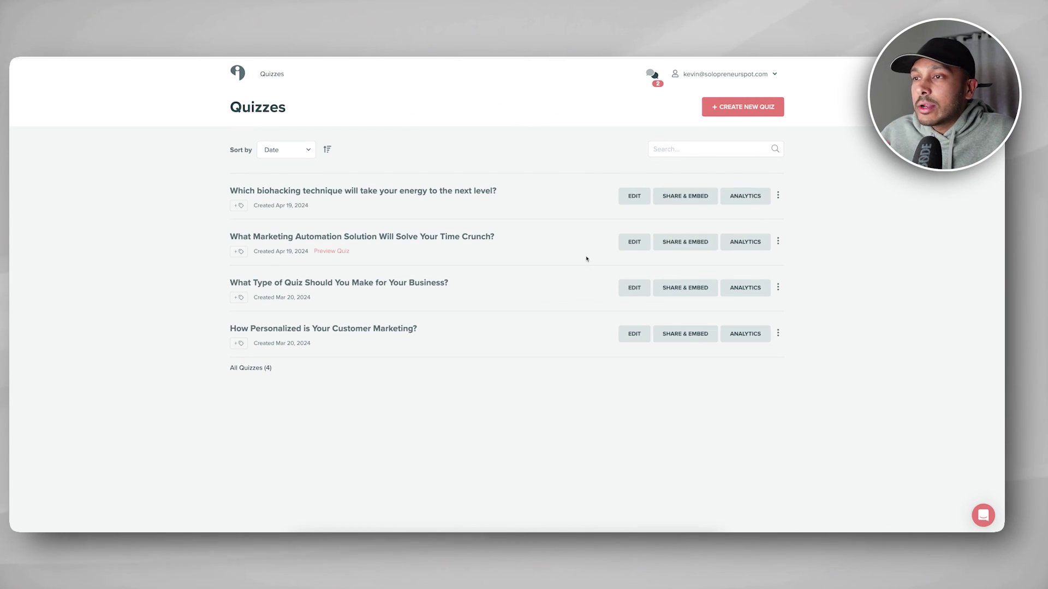